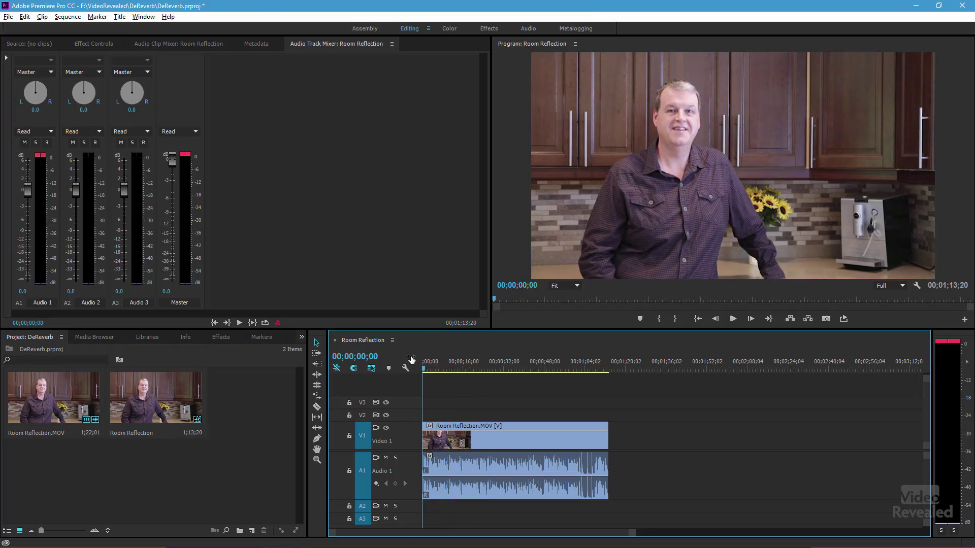
# - Play the Room Reflection sequence and send the Room Reflection.MOV project clip to Adobe Audition for audio editing
pyautogui.press('space')
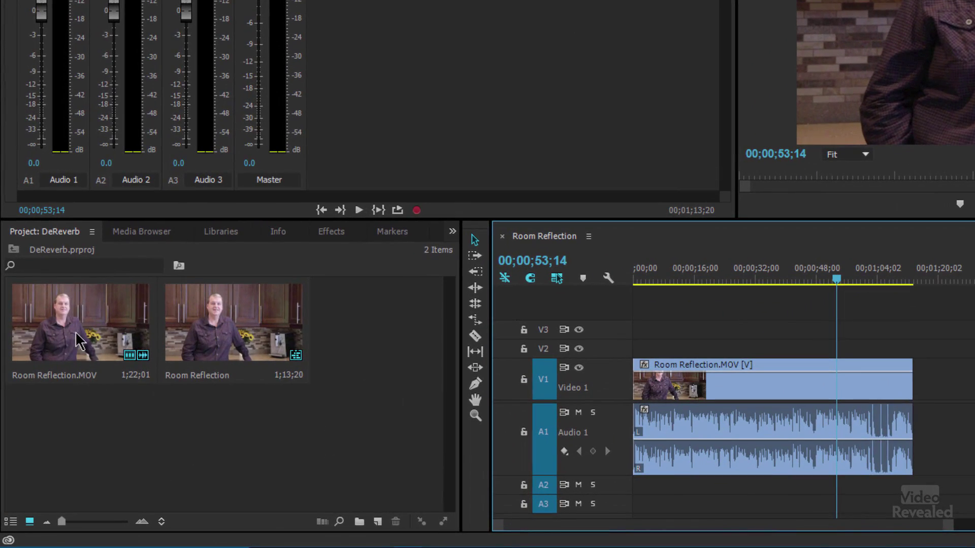
pyautogui.moveTo(62, 324)
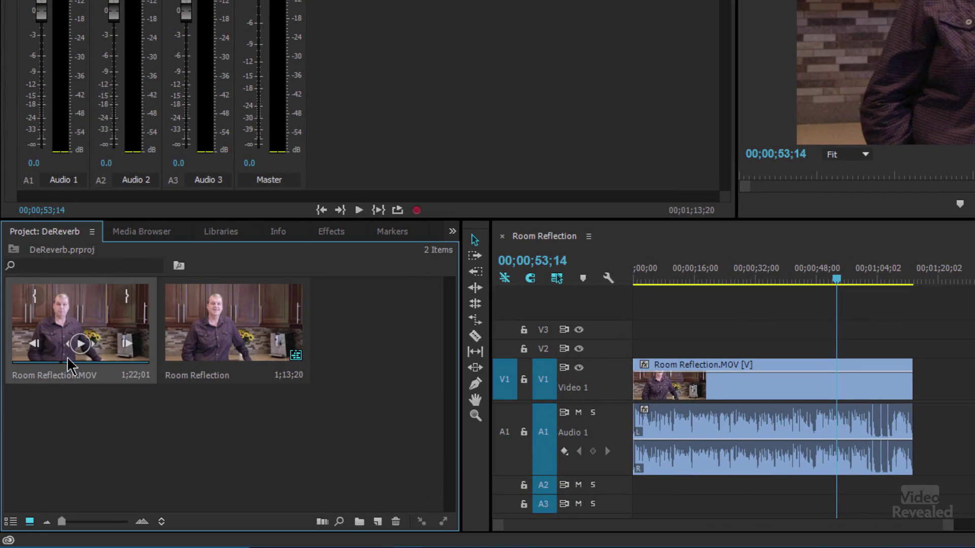
pyautogui.rightClick(80, 322)
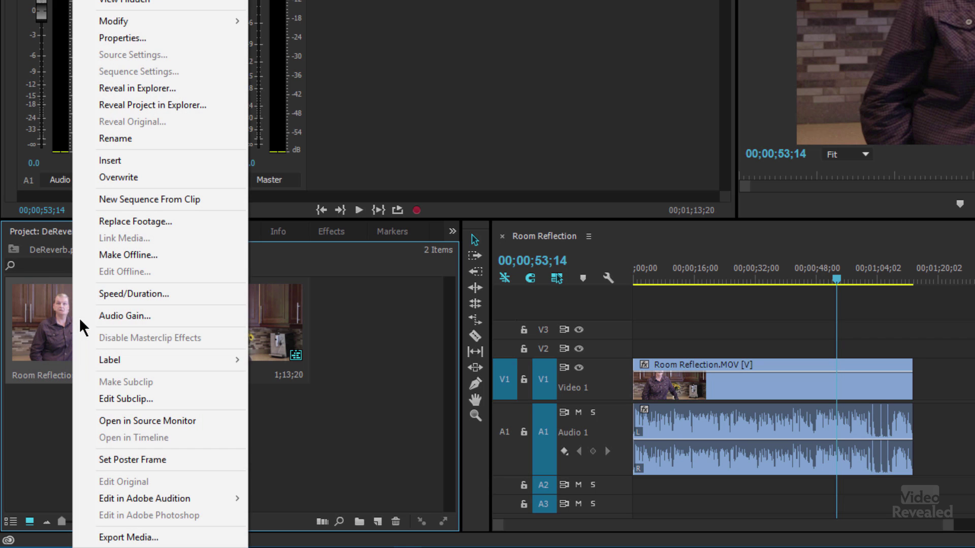
pyautogui.moveTo(174, 500)
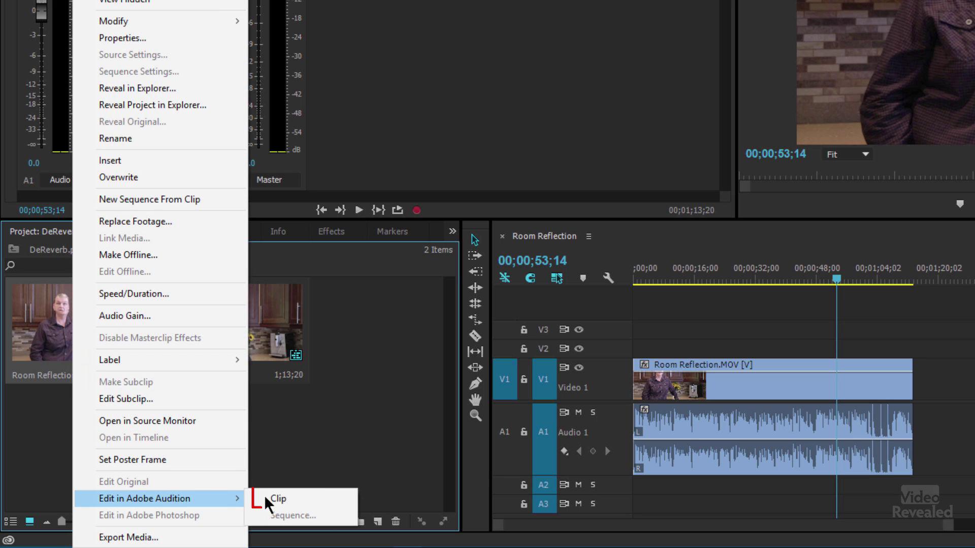
pyautogui.click(304, 500)
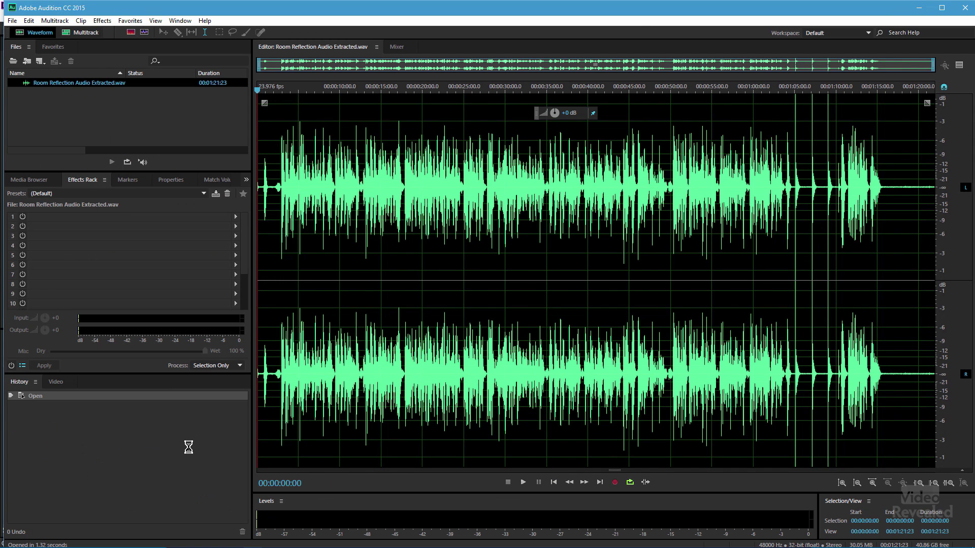
# - Check for the extracted audio file in the Premiere Pro project, return to Adobe Audition and listen to the start of the recording
pyautogui.hotkey('alt', 'Tab')
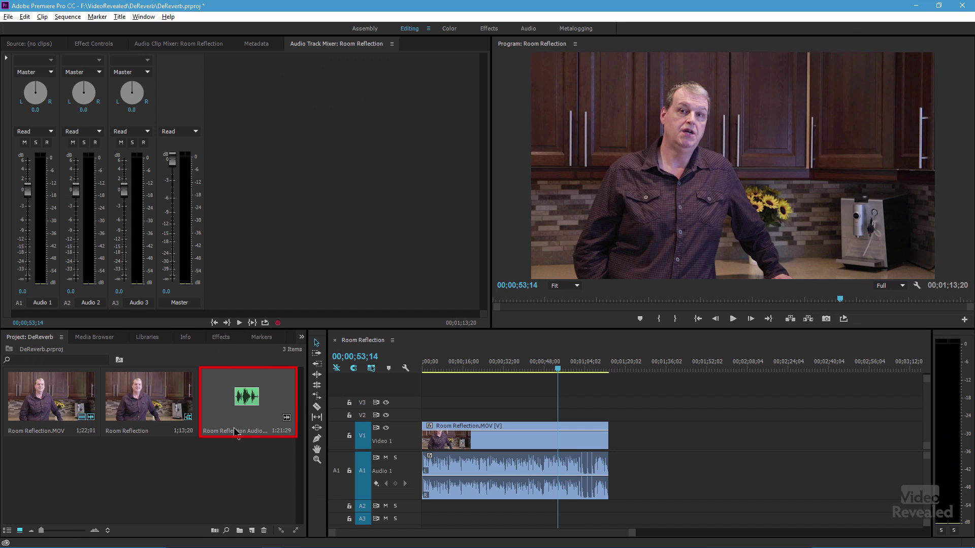
pyautogui.hotkey('alt', 'Tab')
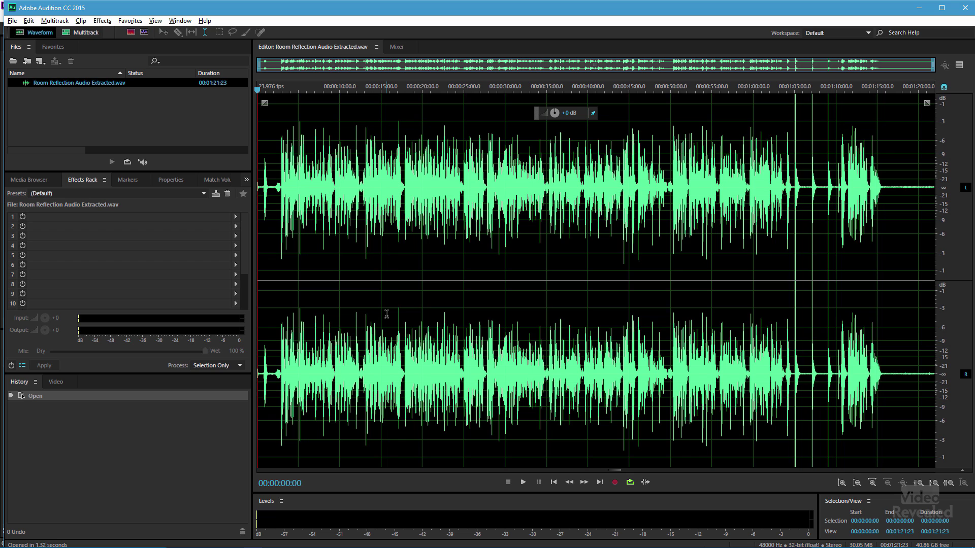
pyautogui.press('space')
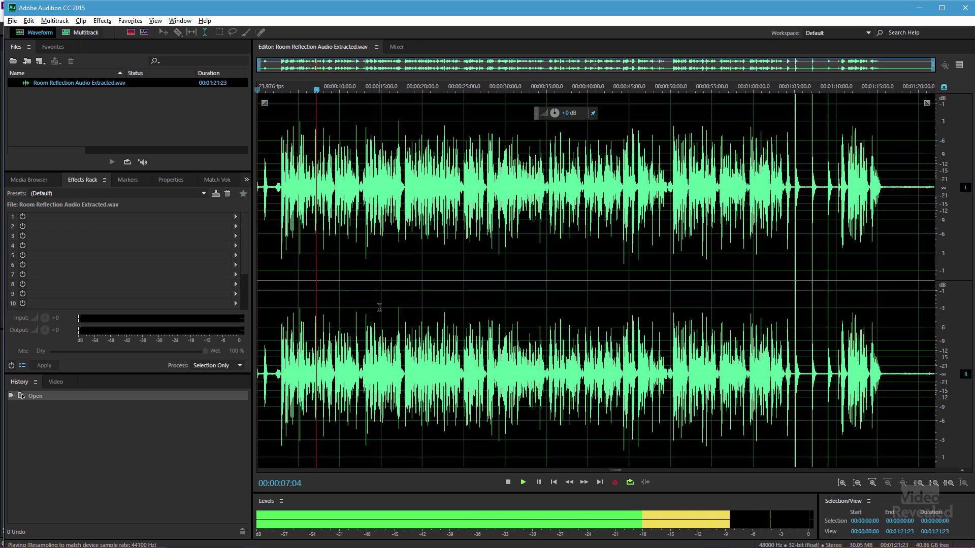
pyautogui.press('space')
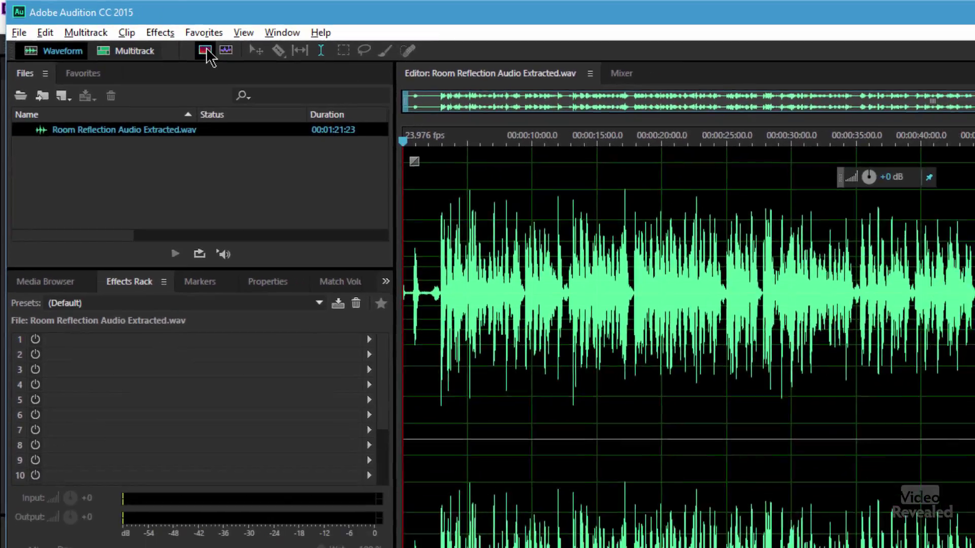
# - Show the spectral frequency display and listen to the quiet passage after the last words, from about 00:01:16:04
pyautogui.click(262, 63)
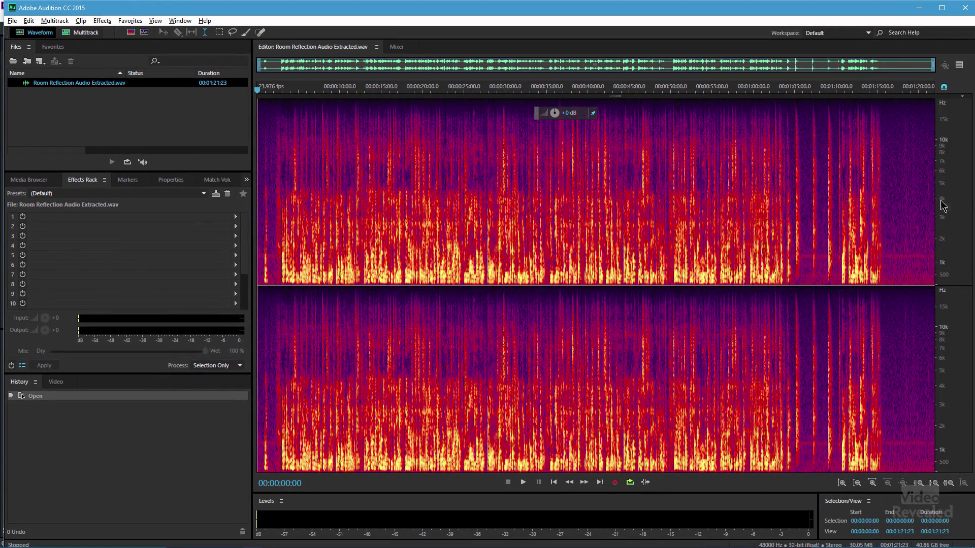
pyautogui.scroll(5, 900, 208)
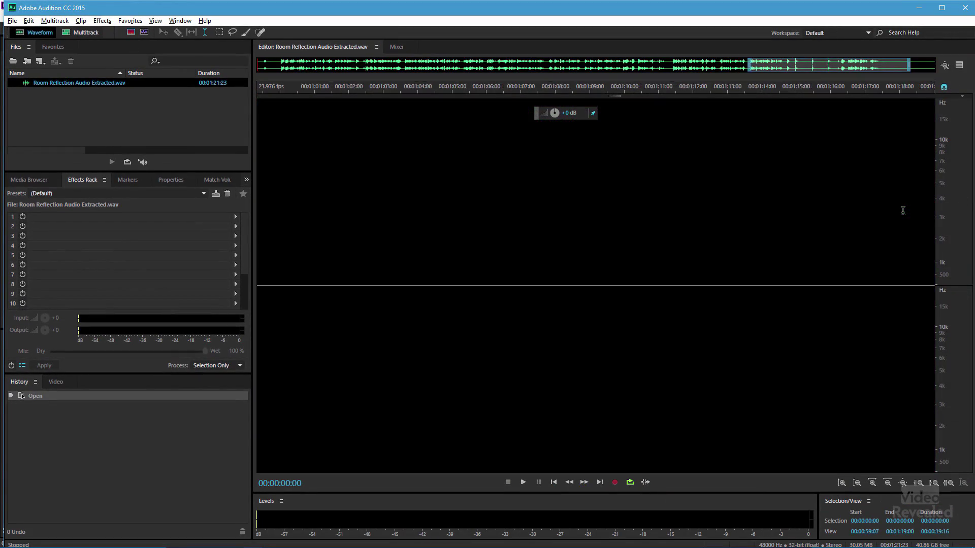
pyautogui.click(746, 225)
pyautogui.press('space')
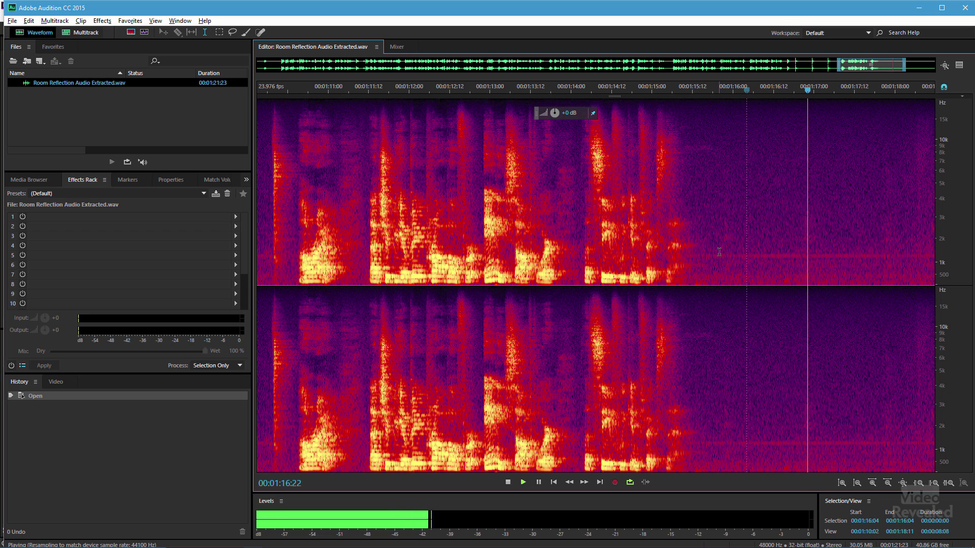
pyautogui.press('space')
# - Select about 1.2 seconds of quiet room tone starting at 00:01:16:05 and capture it as the noise print
pyautogui.moveTo(752, 215); pyautogui.dragTo(846, 201)
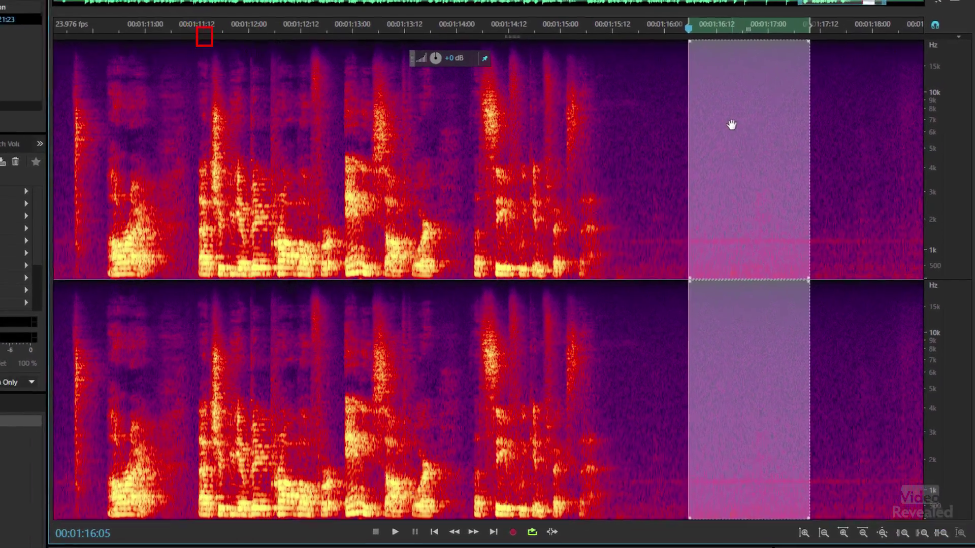
pyautogui.rightClick(786, 165)
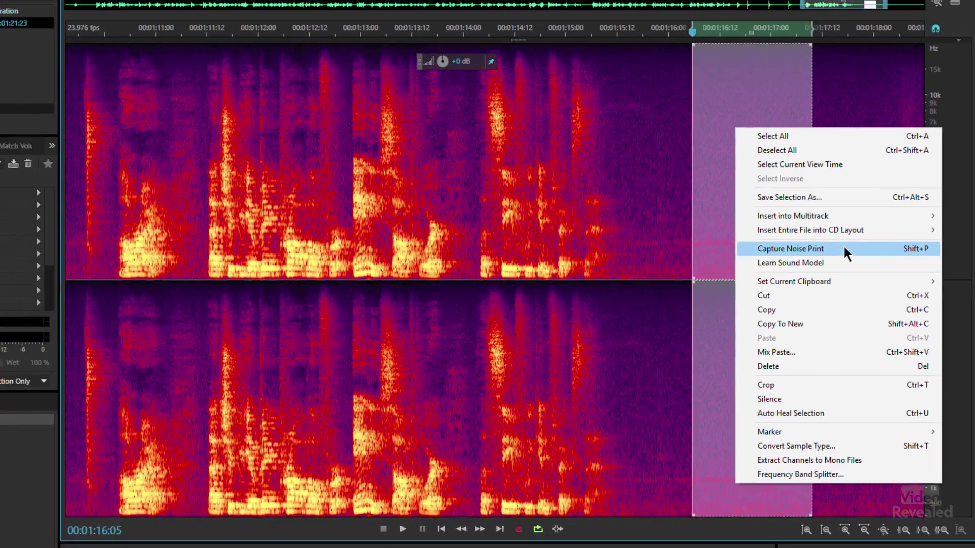
pyautogui.click(821, 235)
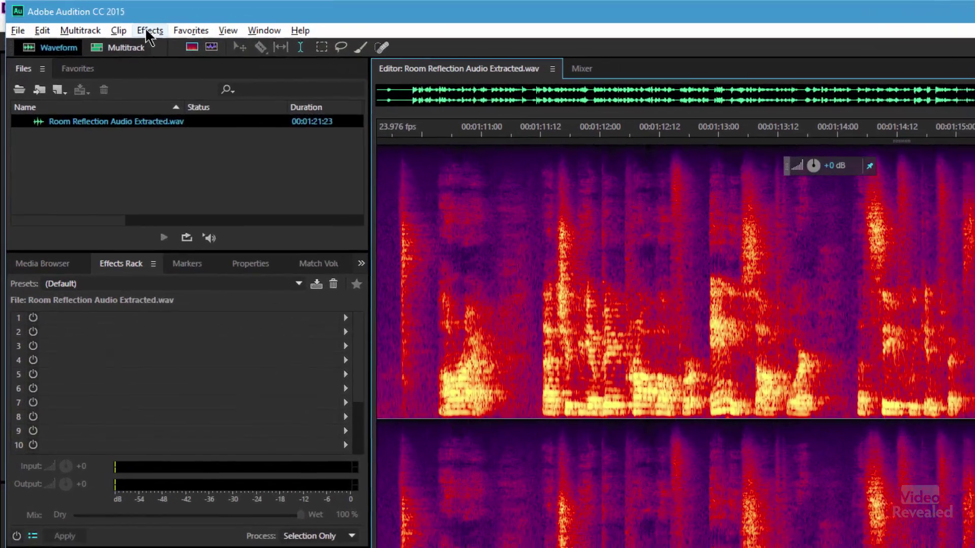
# - Open the Noise Reduction process and extend its selection to the entire file
pyautogui.click(148, 32)
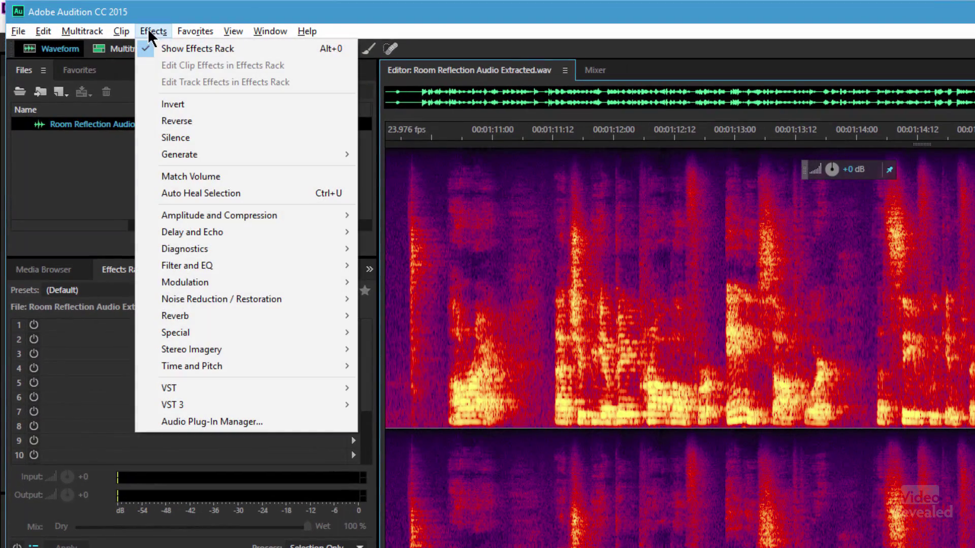
pyautogui.moveTo(243, 290)
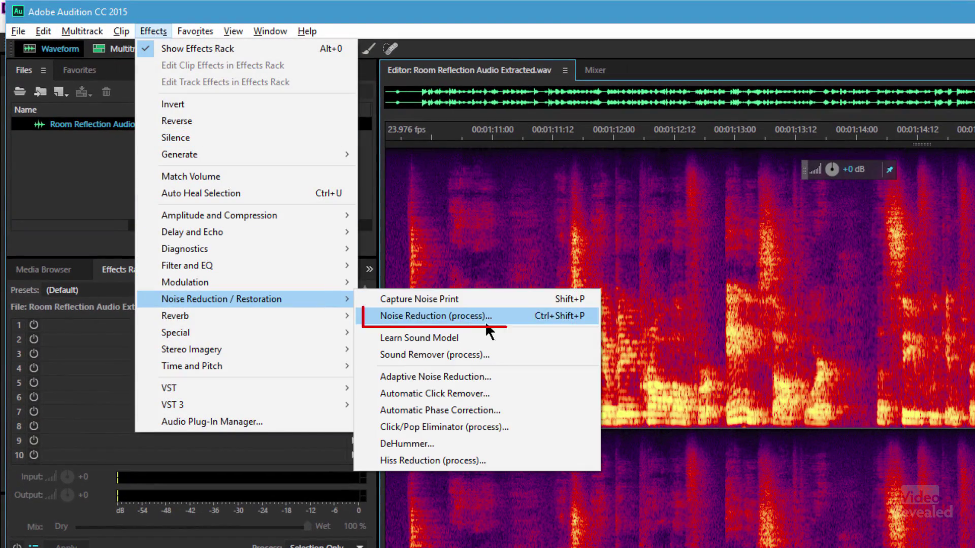
pyautogui.click(510, 318)
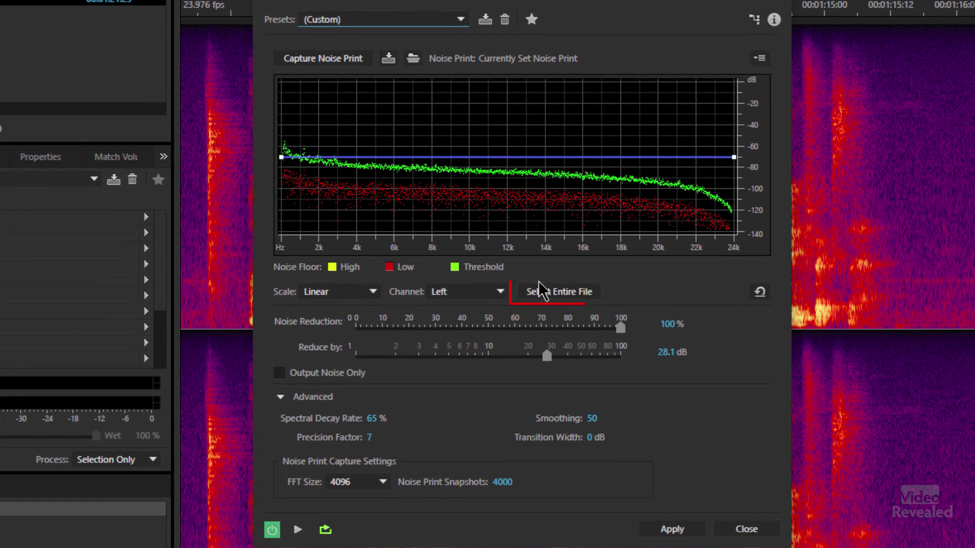
pyautogui.click(555, 291)
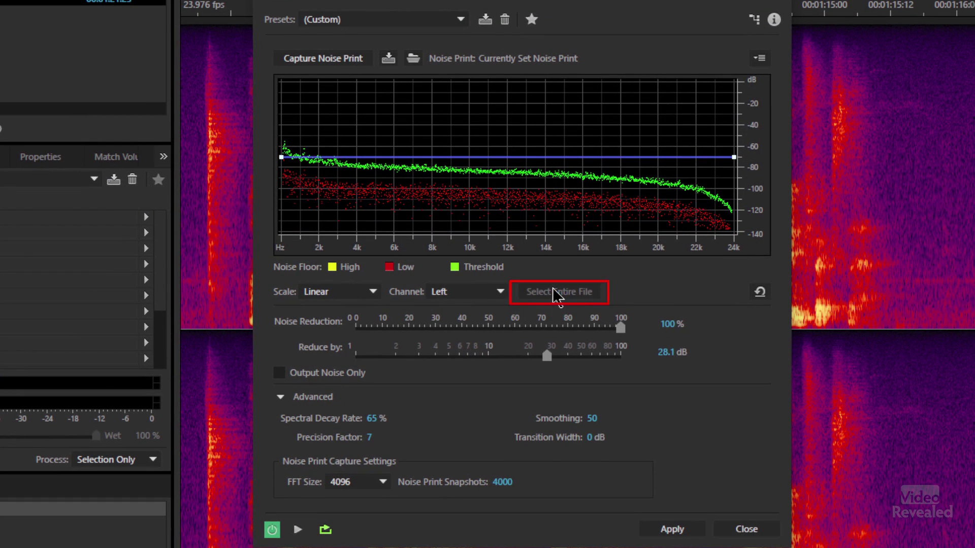
# - Collapse the advanced noise reduction settings and preview the sound with the effect on and bypassed
pyautogui.click(280, 396)
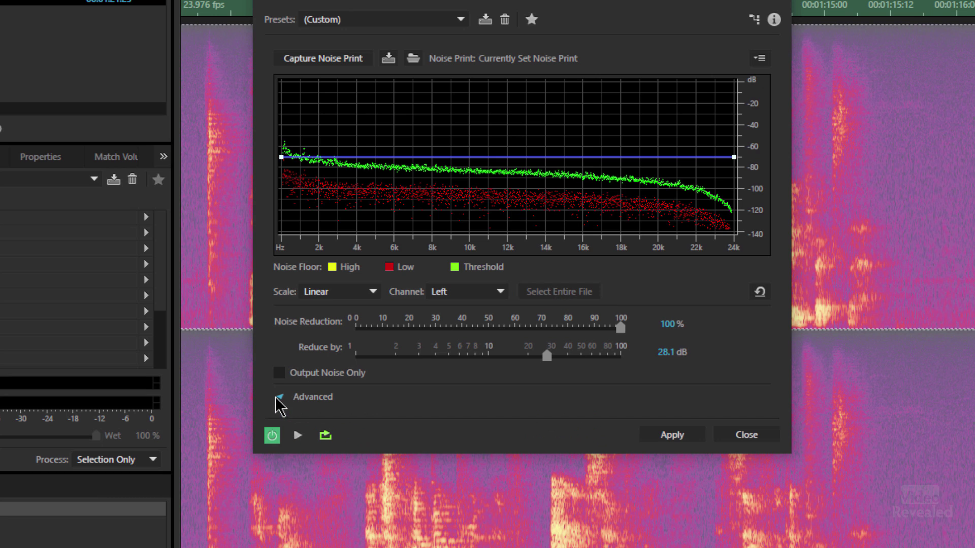
pyautogui.press('space')
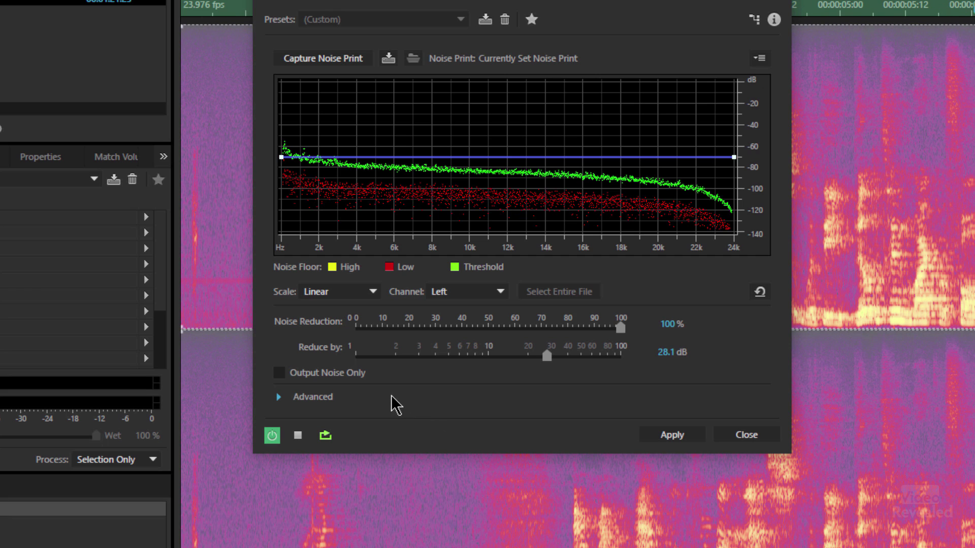
pyautogui.click(272, 435)
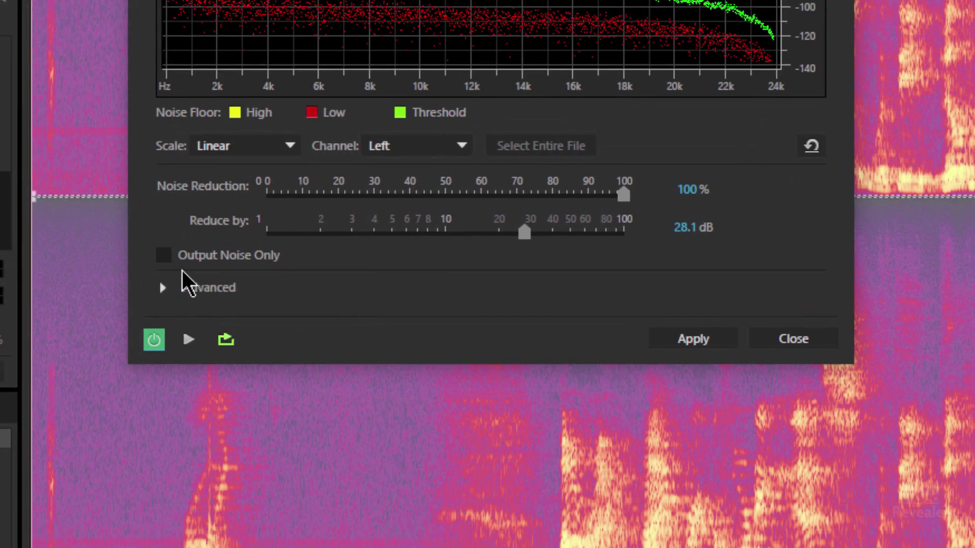
# - Set the advanced Spectral Decay Rate to 0%, compare the preview with the effect bypassed, and apply the noise reduction
pyautogui.click(162, 288)
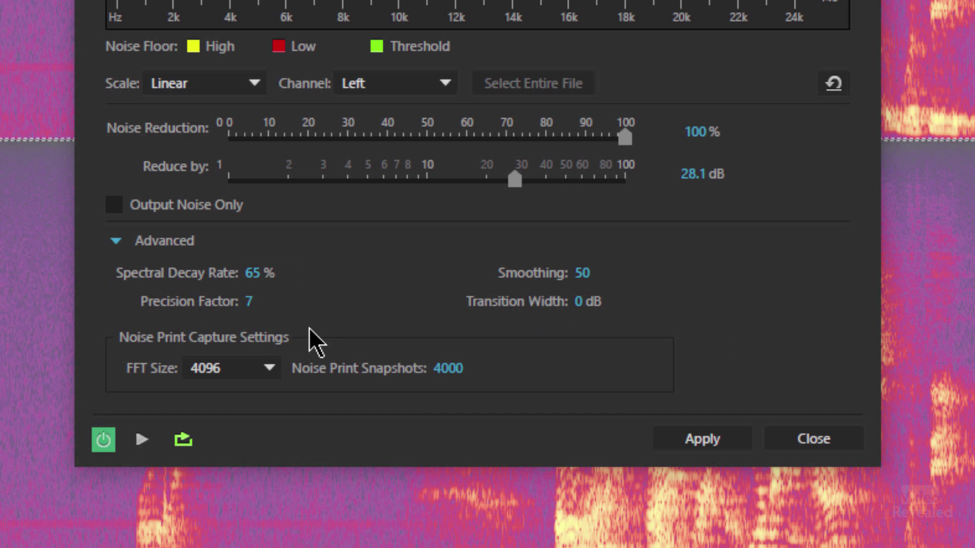
pyautogui.moveTo(254, 285); pyautogui.dragTo(113, 292)
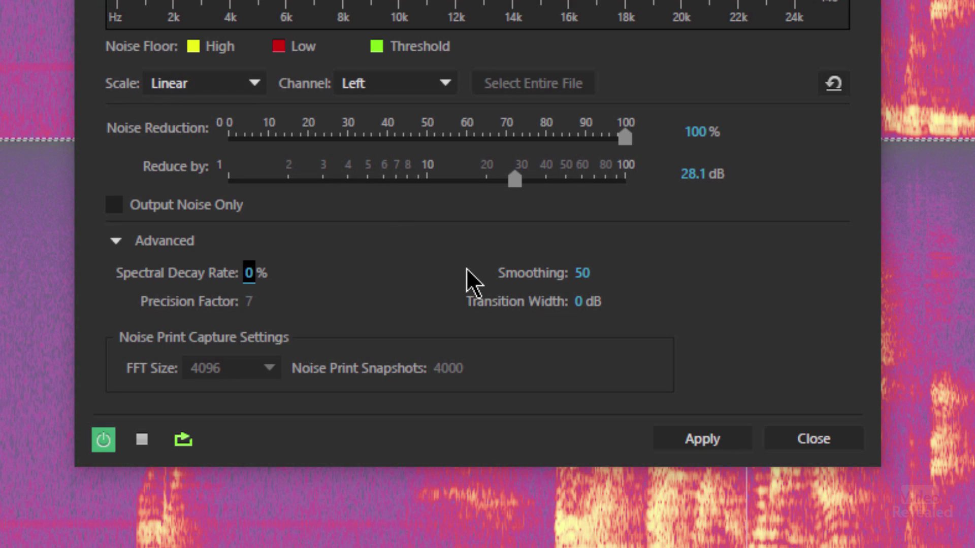
pyautogui.click(104, 440)
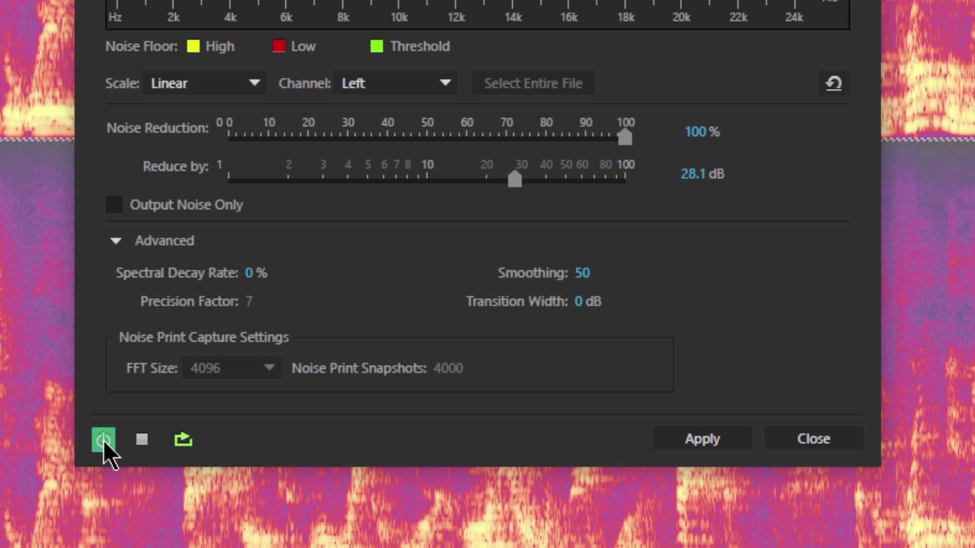
pyautogui.press('space')
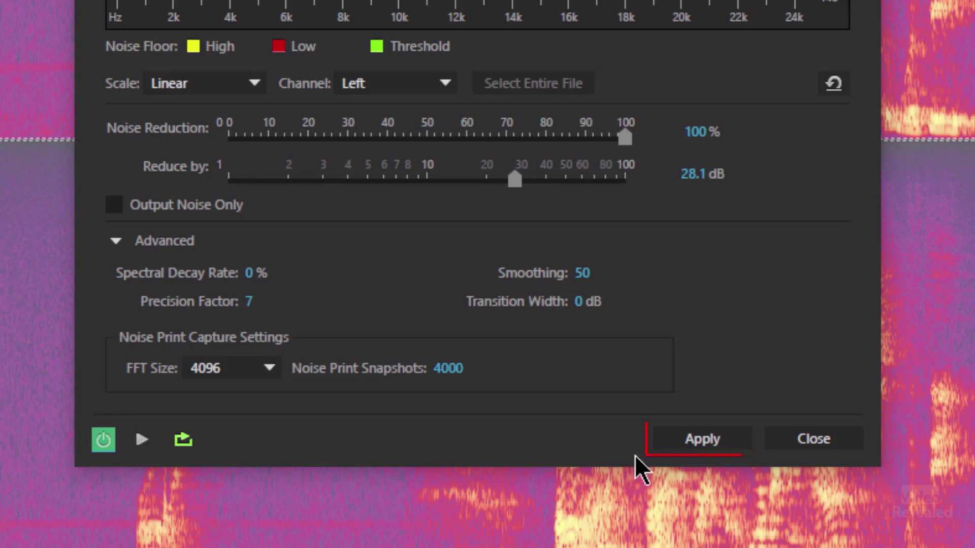
pyautogui.click(704, 443)
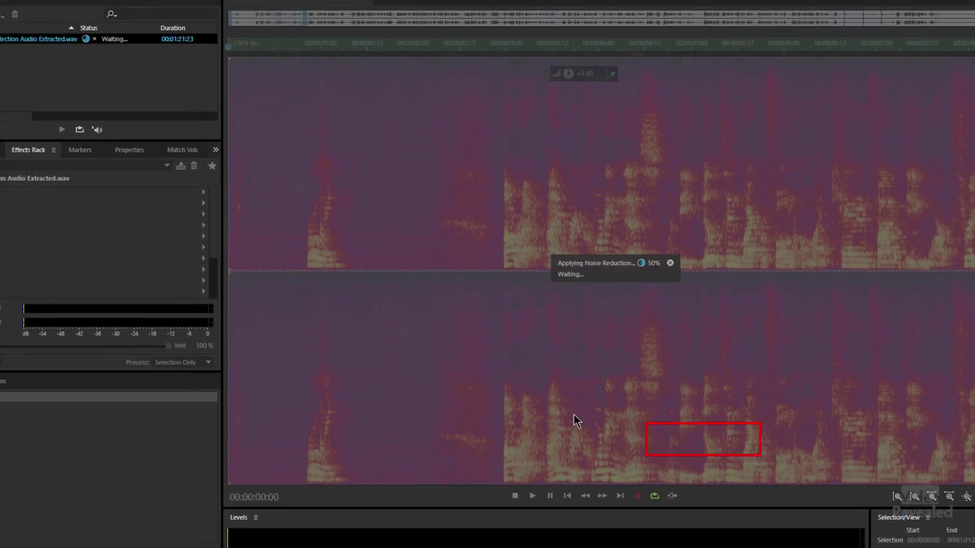
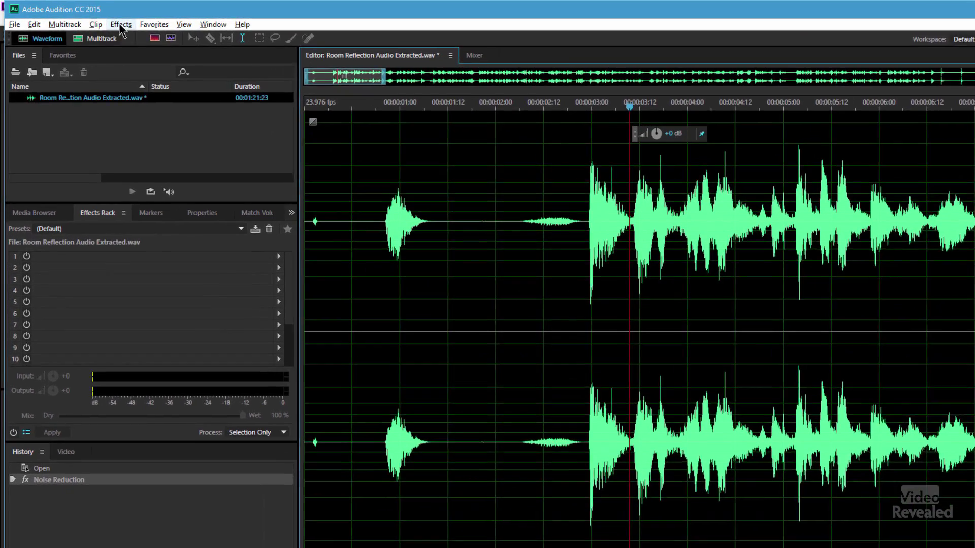
# - Open the Parametric Equalizer effect and load its (Default) preset
pyautogui.click(102, 21)
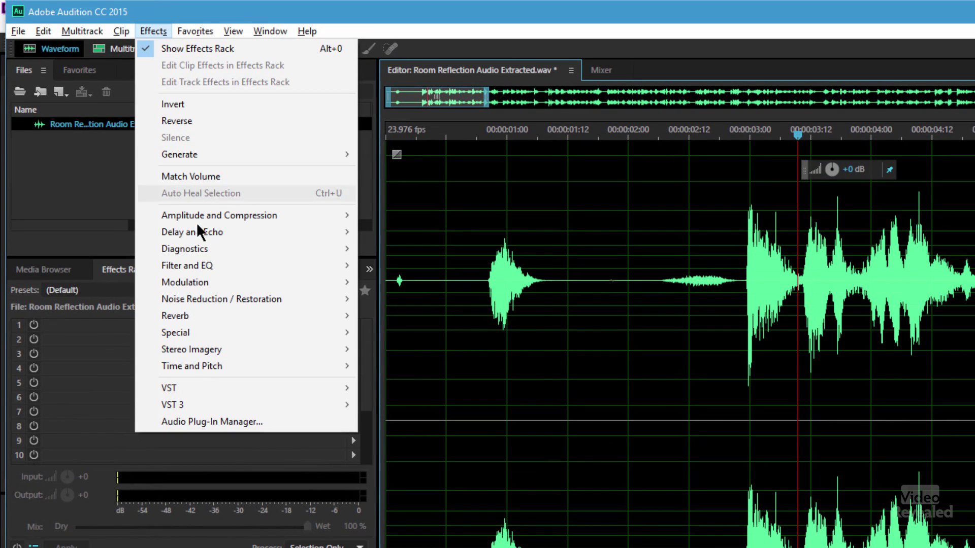
pyautogui.moveTo(207, 263)
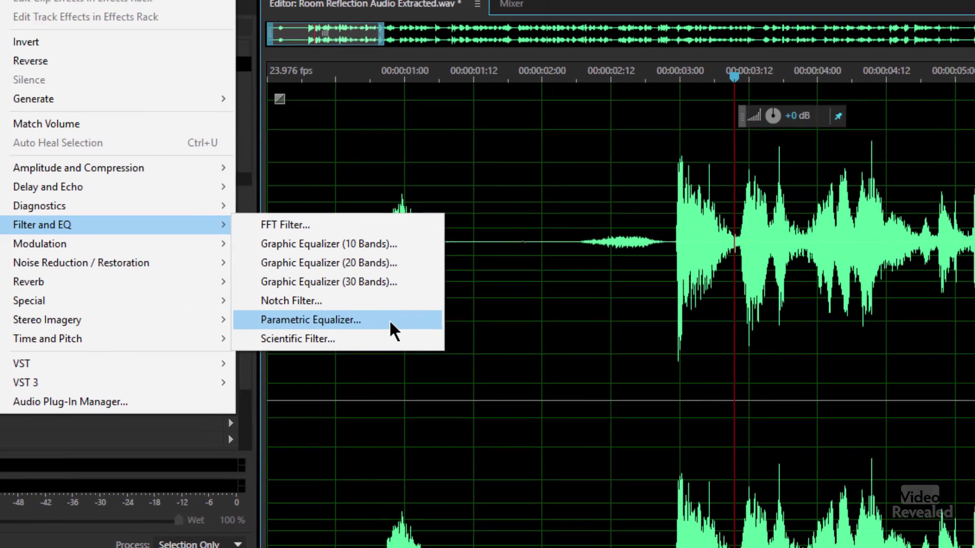
pyautogui.click(494, 349)
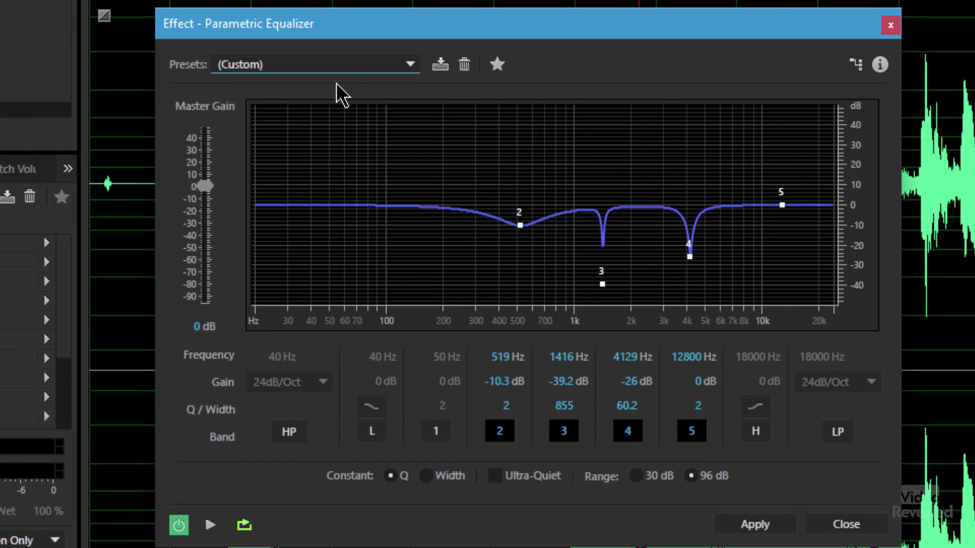
pyautogui.click(350, 65)
pyautogui.click(318, 88)
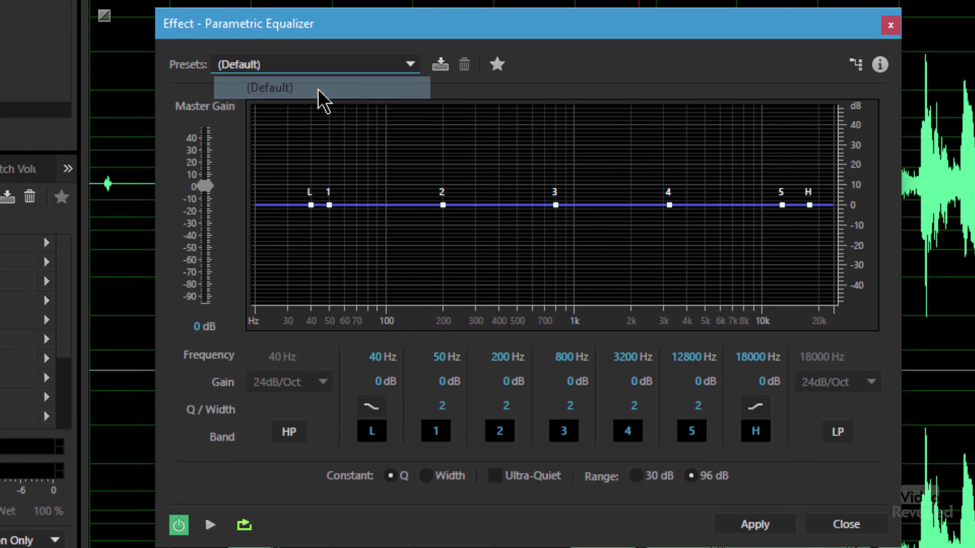
# - Turn off equalizer bands L, 1, 5 and H, leaving only bands 2, 3 and 4 active
pyautogui.click(371, 432)
pyautogui.click(436, 432)
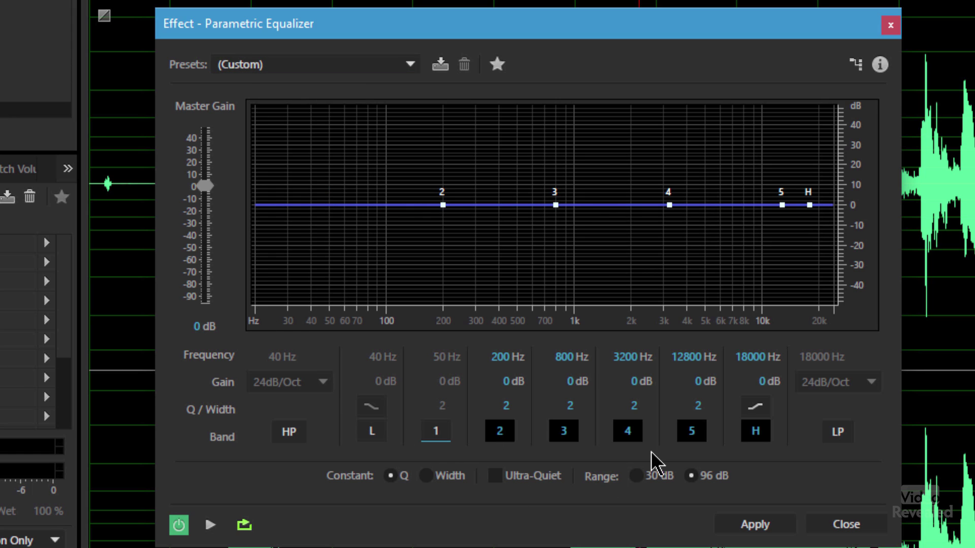
pyautogui.click(691, 431)
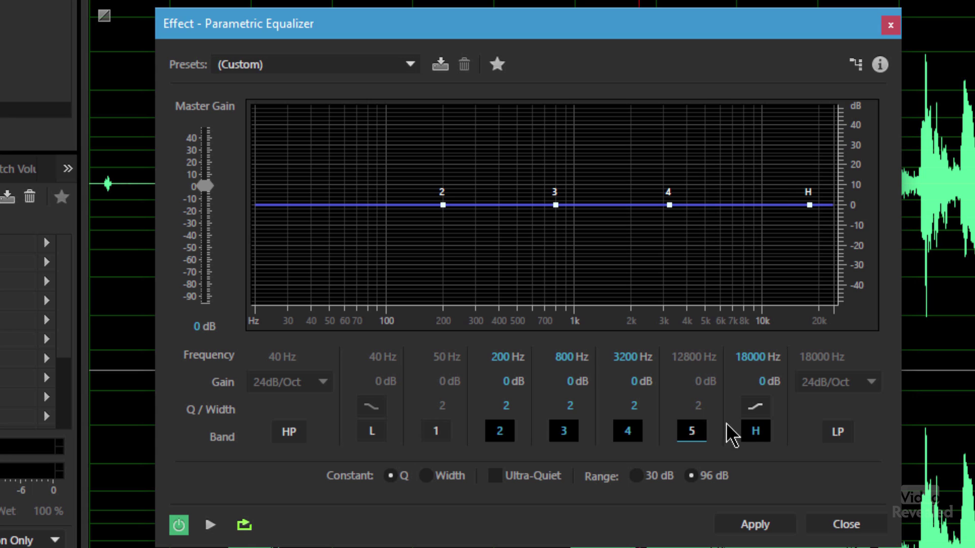
pyautogui.click(756, 432)
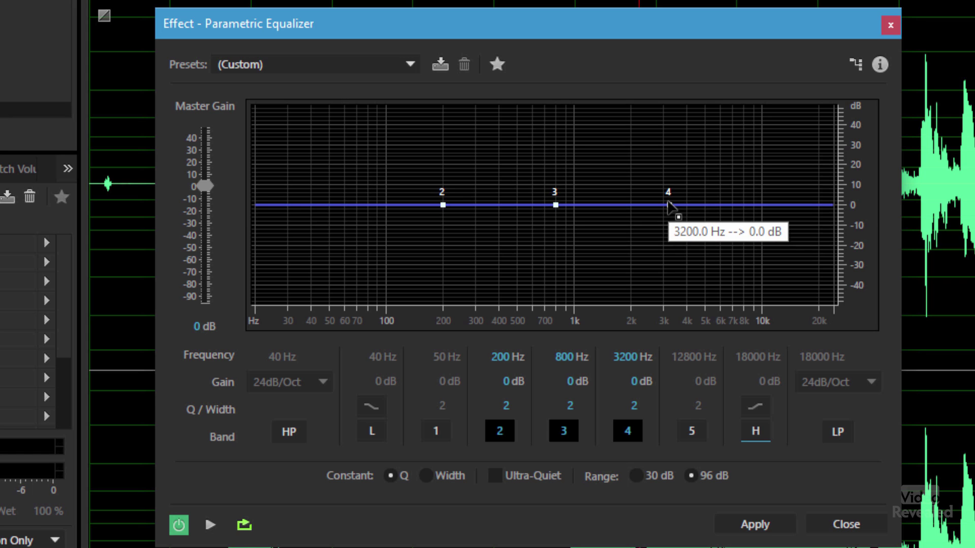
# - Boost band 4 to about 23.7 dB near 3715 Hz and narrow it with a Q of about 17.4
pyautogui.moveTo(670, 205); pyautogui.dragTo(672, 250)
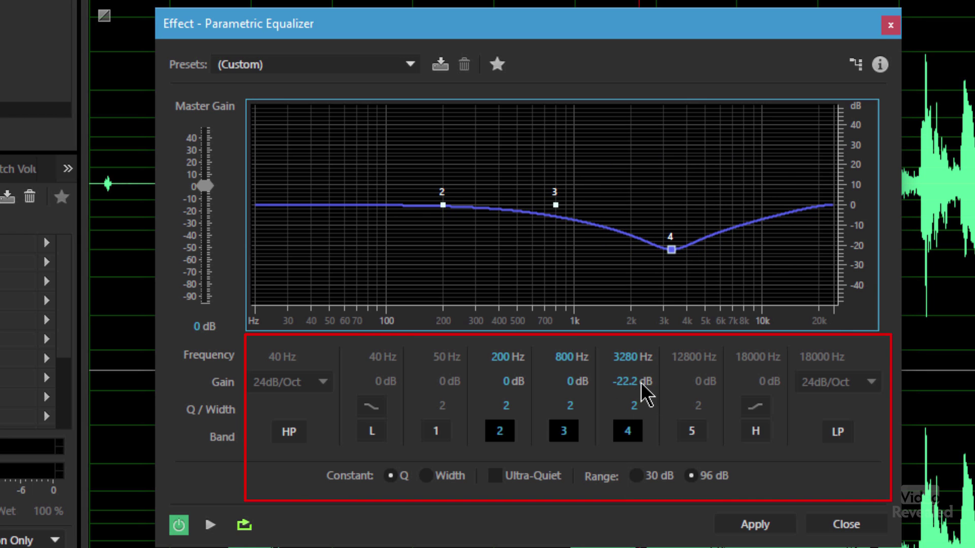
pyautogui.moveTo(627, 365); pyautogui.dragTo(874, 390)
pyautogui.click(643, 378)
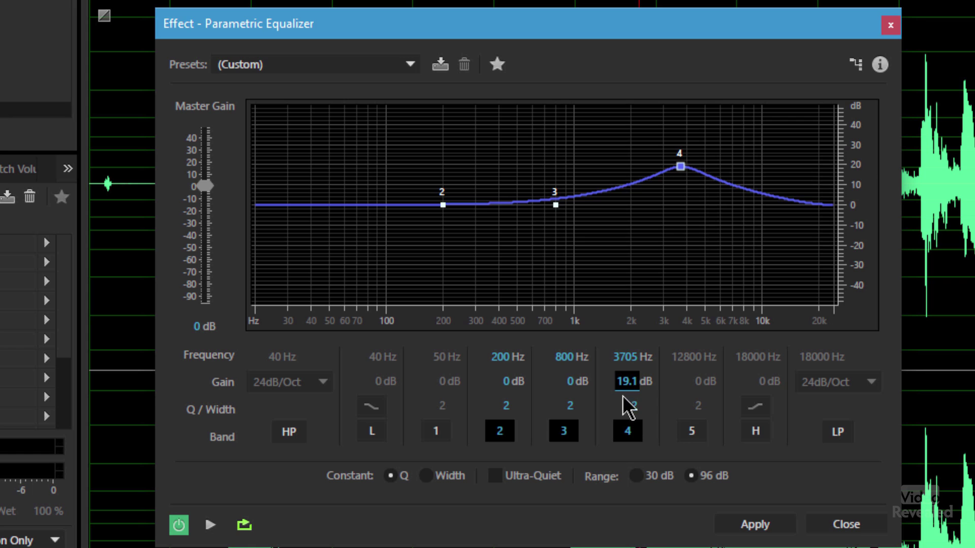
pyautogui.moveTo(633, 408); pyautogui.dragTo(778, 409)
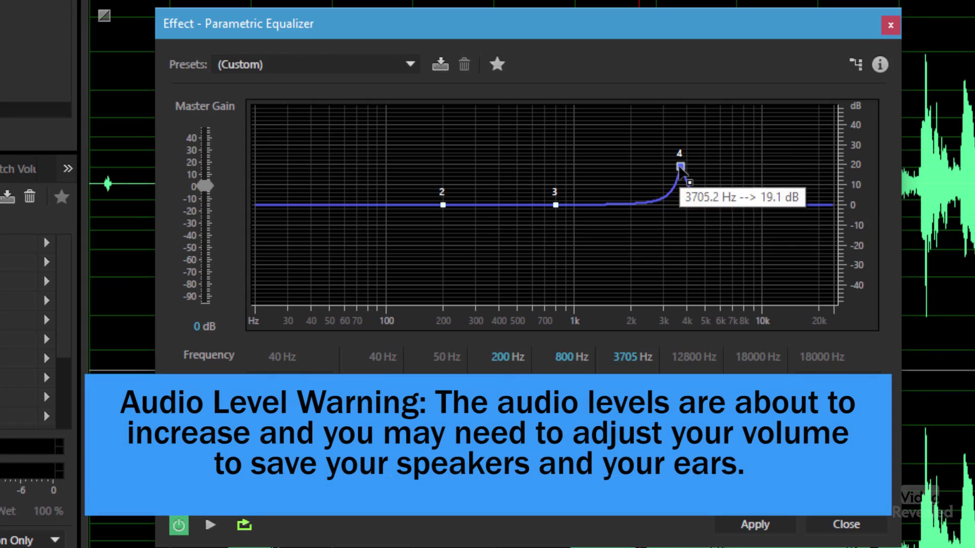
pyautogui.moveTo(680, 167); pyautogui.dragTo(683, 158)
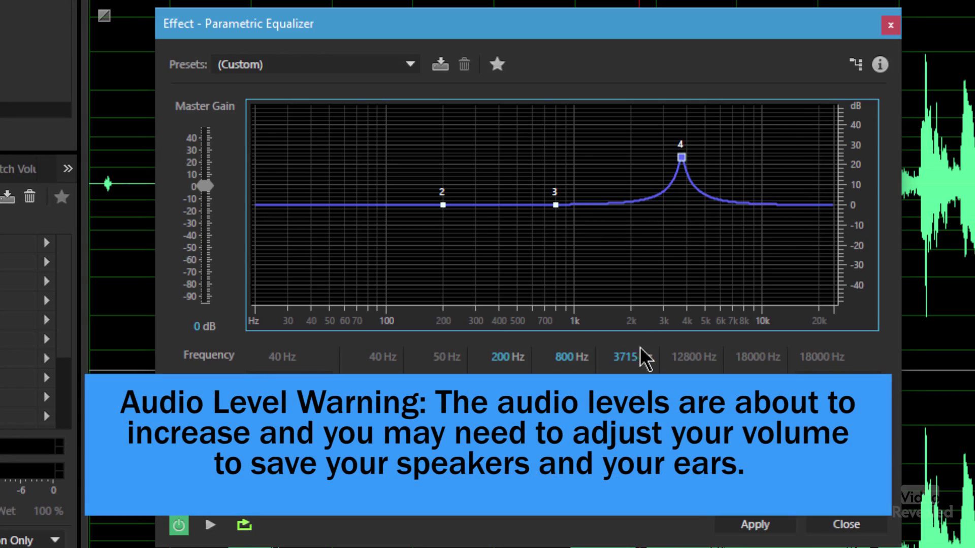
# - Sweep band 4's frequency while previewing to find the room reflection, stop playback, and set the frequency to 4129 Hz
pyautogui.moveTo(632, 359); pyautogui.dragTo(596, 358)
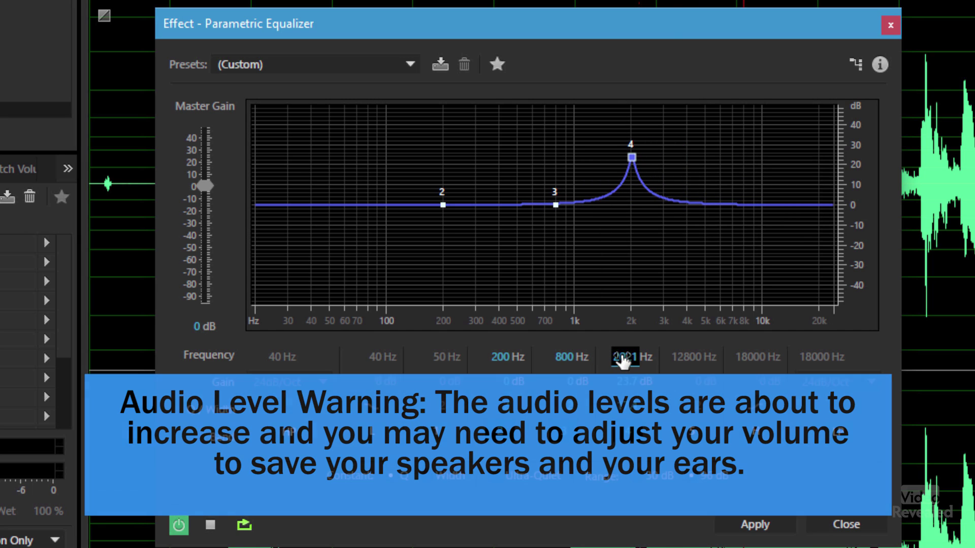
pyautogui.moveTo(622, 359); pyautogui.dragTo(659, 351)
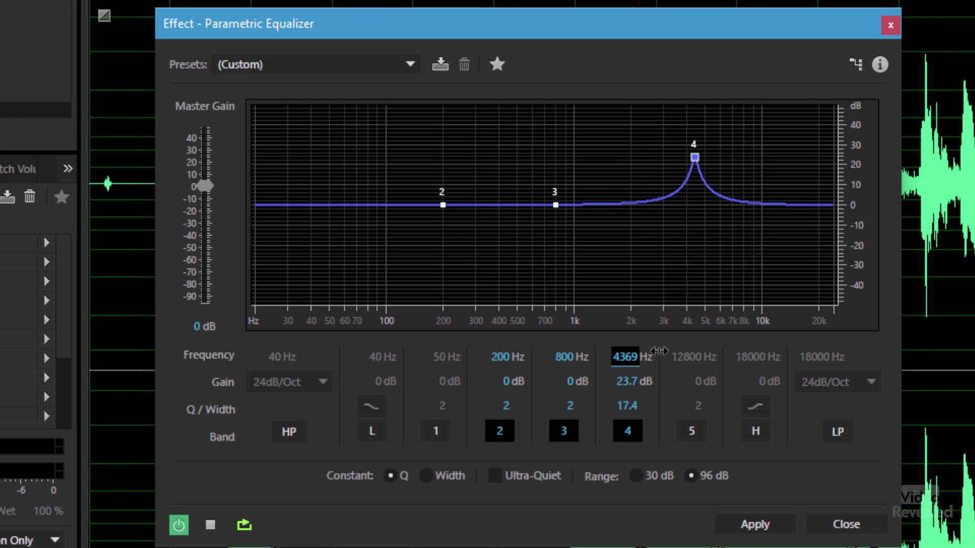
pyautogui.moveTo(659, 350); pyautogui.dragTo(662, 362)
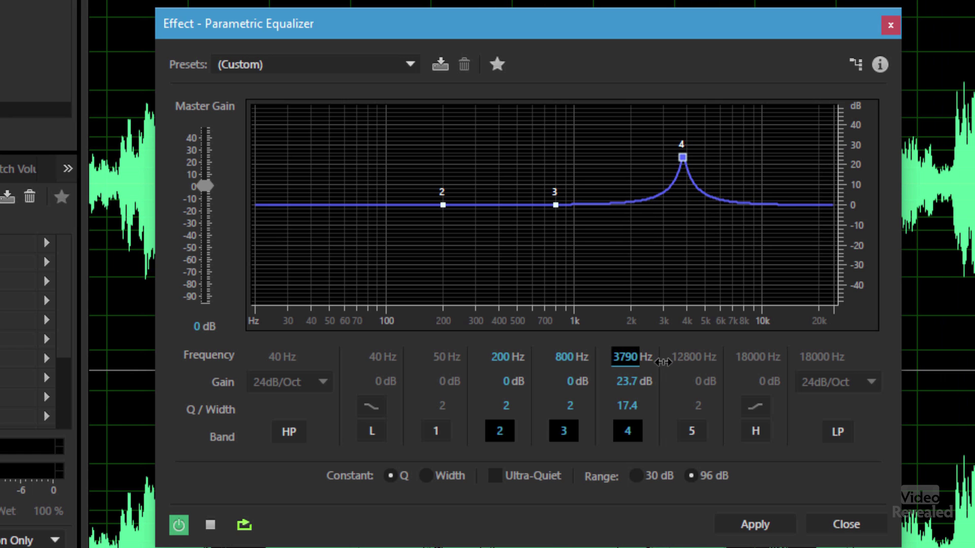
pyautogui.moveTo(663, 362); pyautogui.dragTo(666, 362)
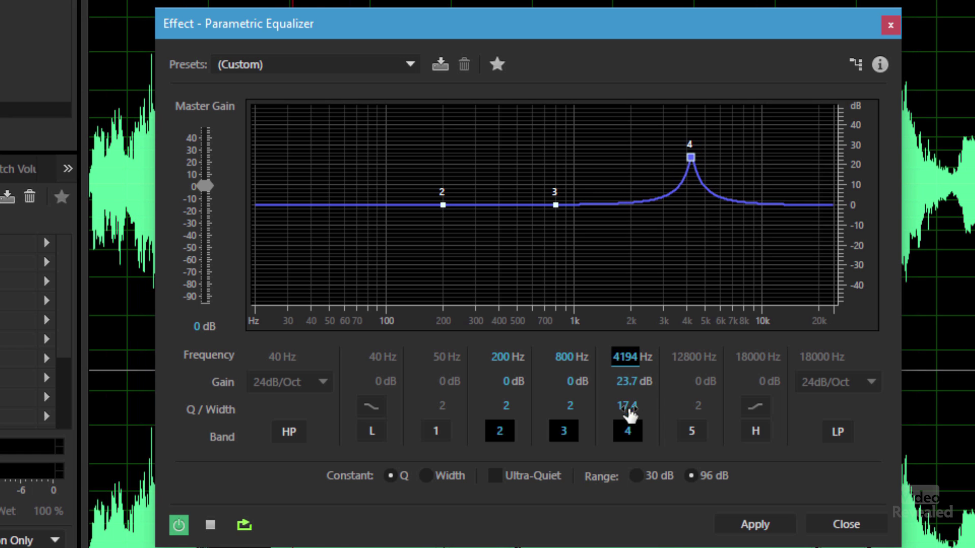
pyautogui.press('space')
pyautogui.click(619, 356)
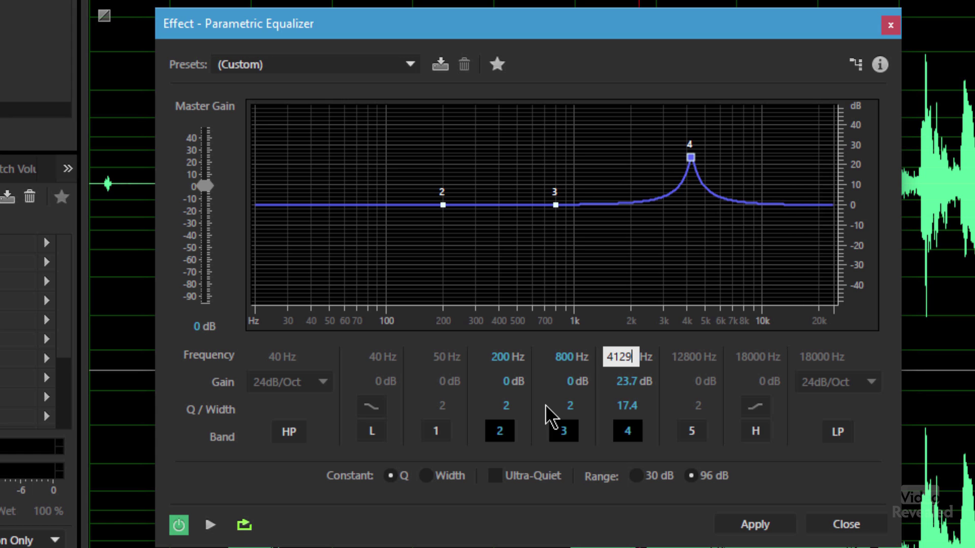
pyautogui.write('4129')
pyautogui.press('Return')
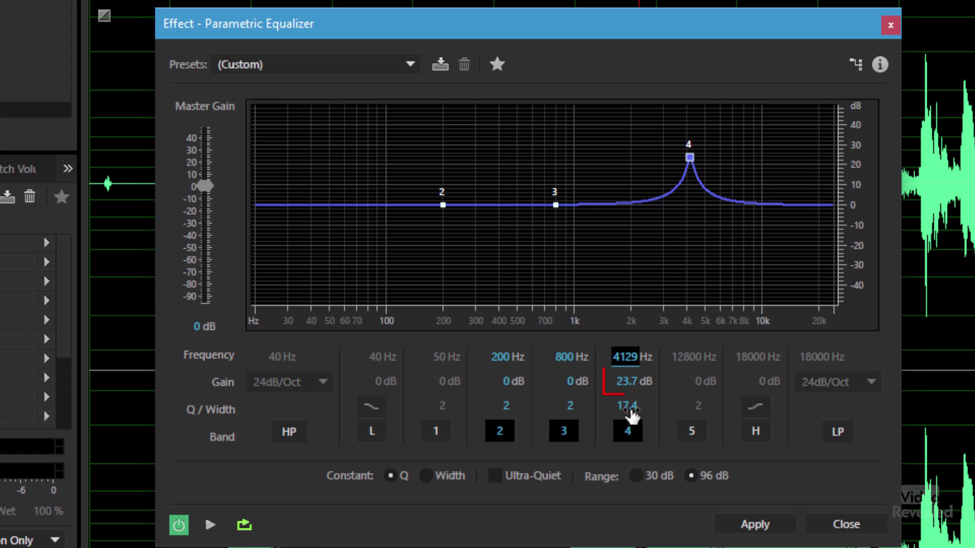
# - Keep band 4's Q at 17.4 and cut its gain to about -21.5 dB with the preview playing
pyautogui.click(630, 404)
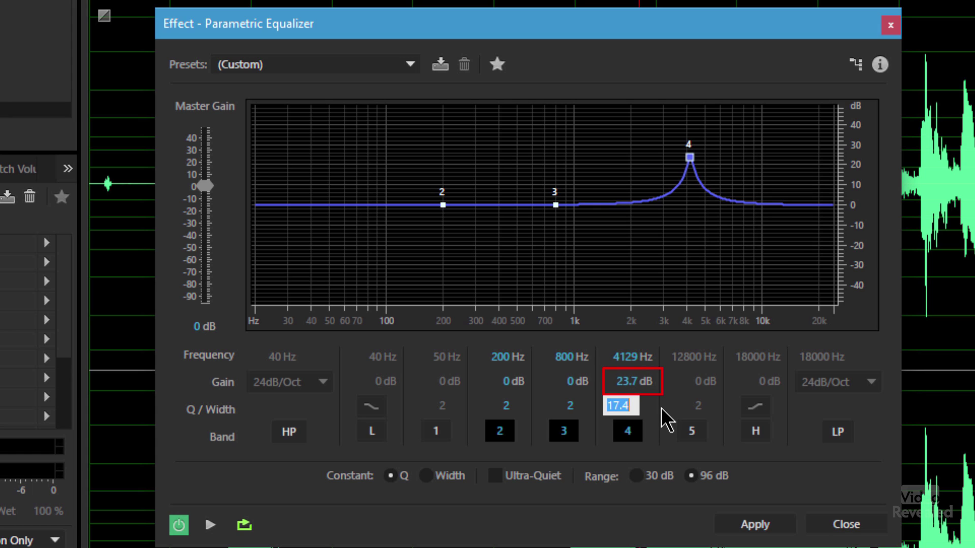
pyautogui.press('Return')
pyautogui.moveTo(636, 382); pyautogui.dragTo(193, 495)
pyautogui.press('space')
pyautogui.moveTo(619, 387); pyautogui.dragTo(688, 370)
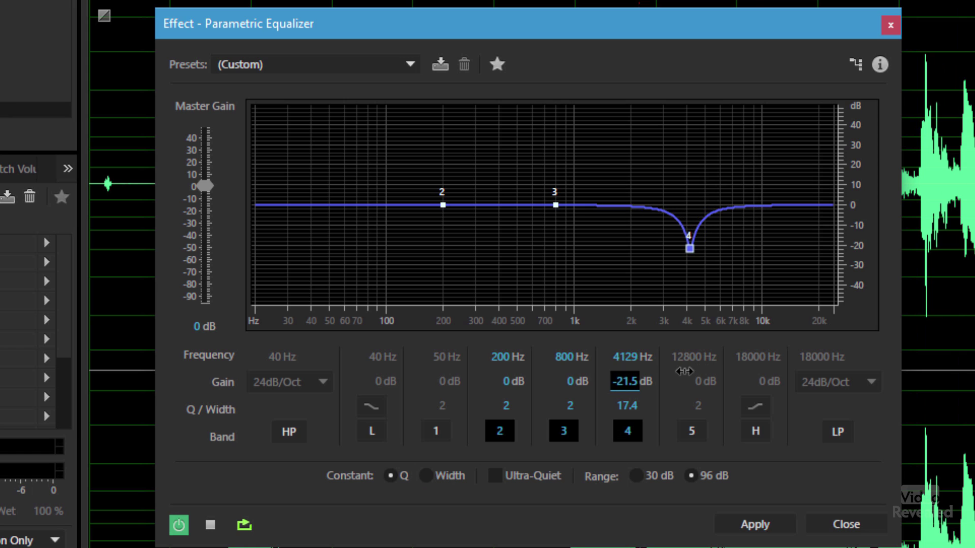
# - Compare the band 4 cut with the equalizer bypassed and switched back on, and stop the preview
pyautogui.click(180, 526)
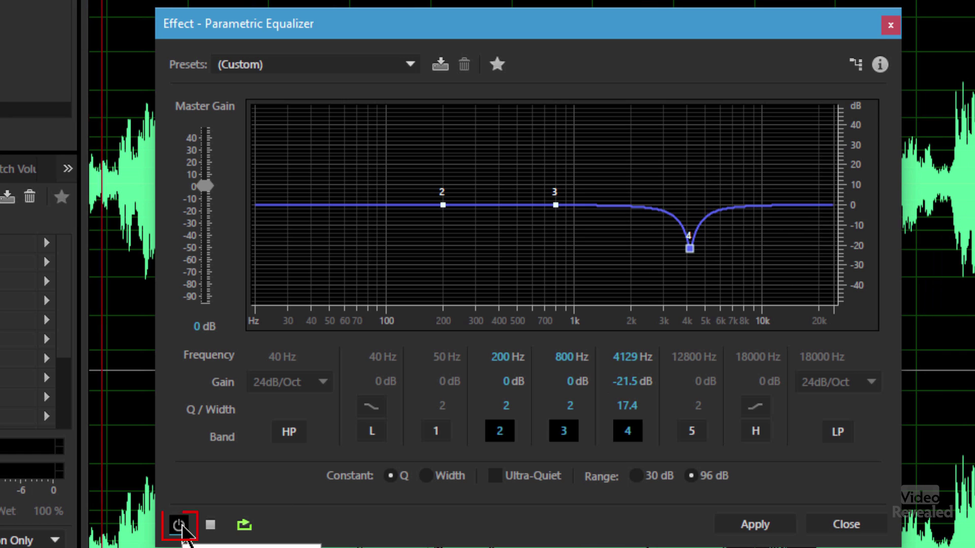
pyautogui.click(179, 526)
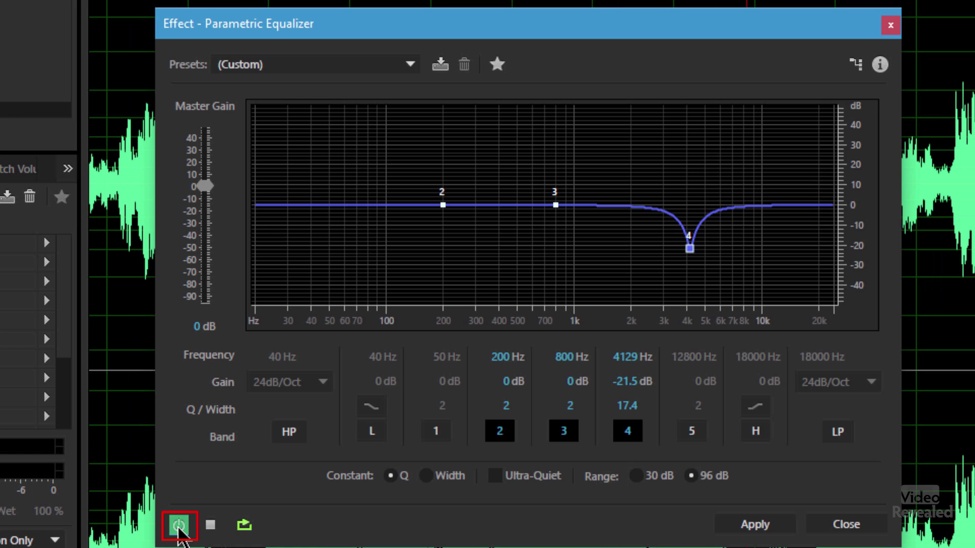
pyautogui.press('space')
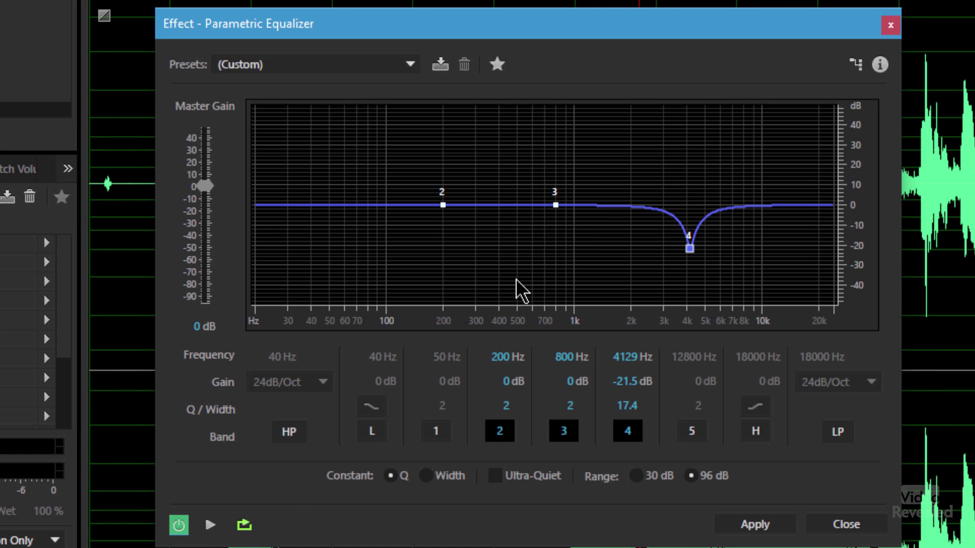
# - Boost band 3 to about 24.3 dB near 889 Hz, narrow its Q to about 27.9, and start the preview
pyautogui.moveTo(555, 205); pyautogui.dragTo(564, 156)
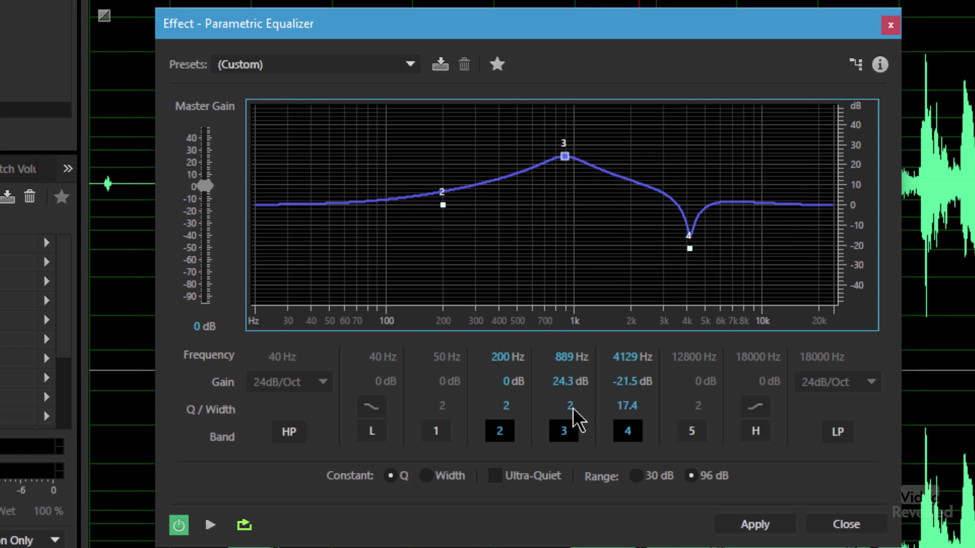
pyautogui.moveTo(595, 402); pyautogui.dragTo(800, 372)
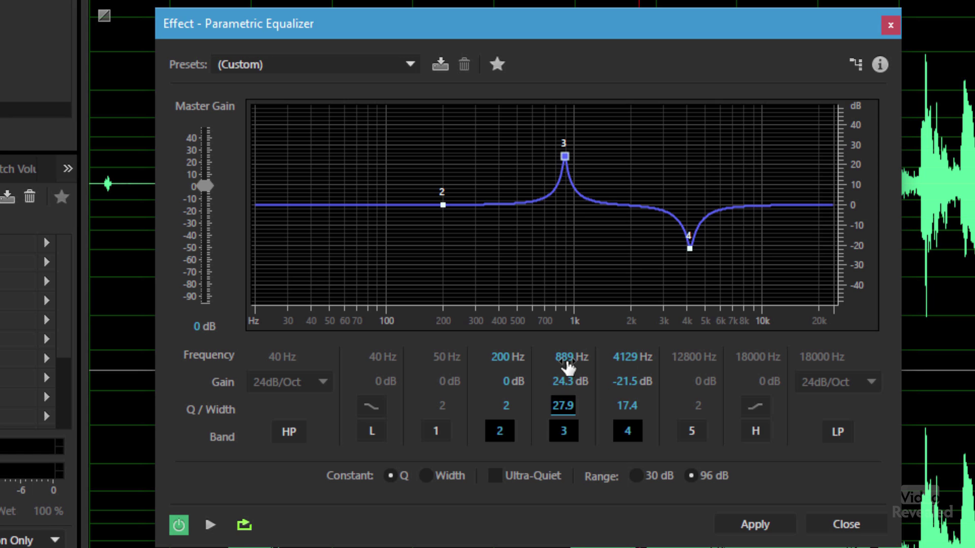
pyautogui.click(564, 357)
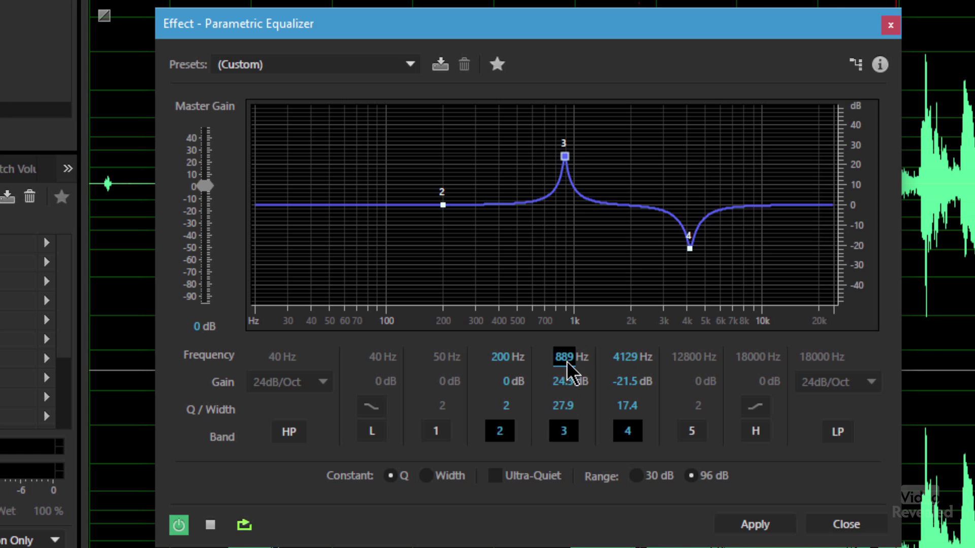
# - Sweep band 3 during the preview, set its frequency to 1416 Hz, and cut its gain to about -22.5 dB
pyautogui.moveTo(568, 359)
pyautogui.mouseDown()
pyautogui.moveTo(605, 367)
pyautogui.moveTo(576, 361)
pyautogui.mouseUp()
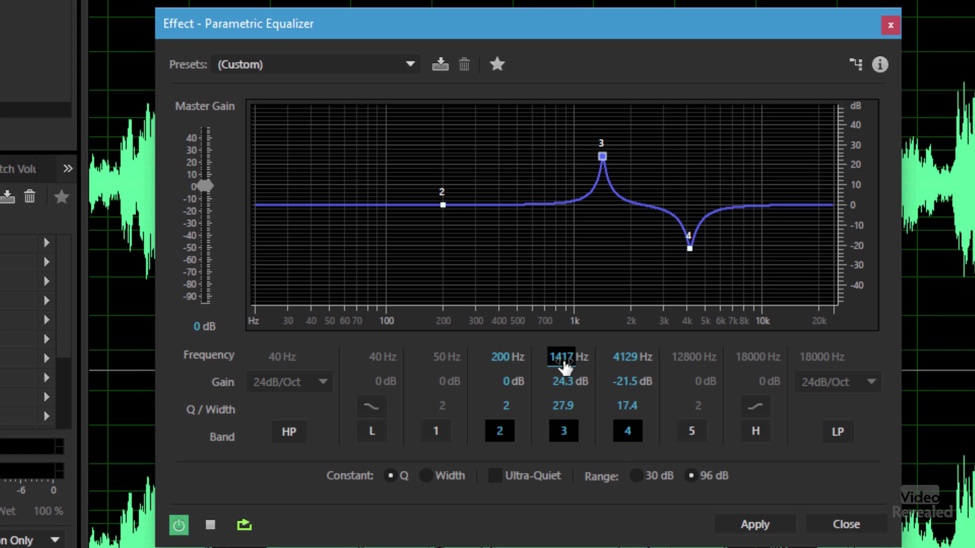
pyautogui.click(565, 365)
pyautogui.write('1416')
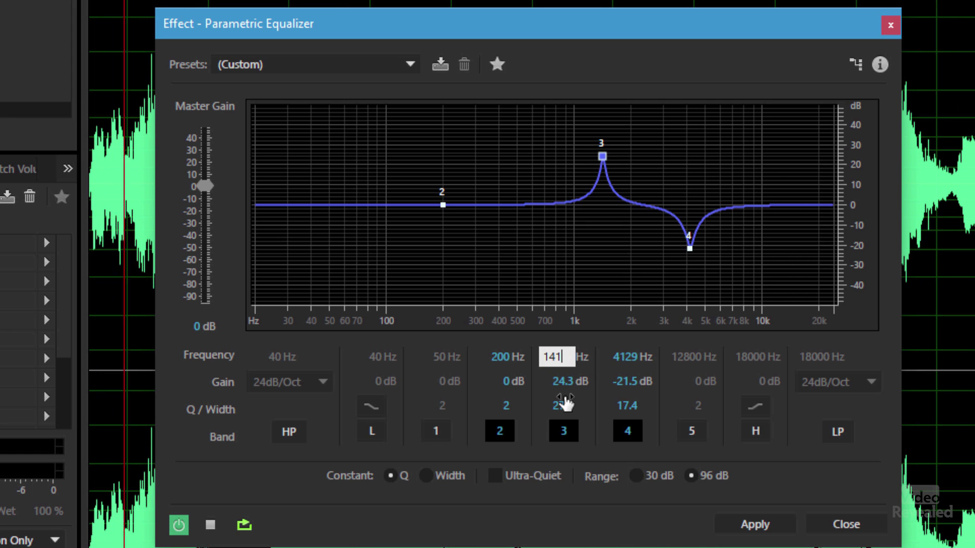
pyautogui.press('Return')
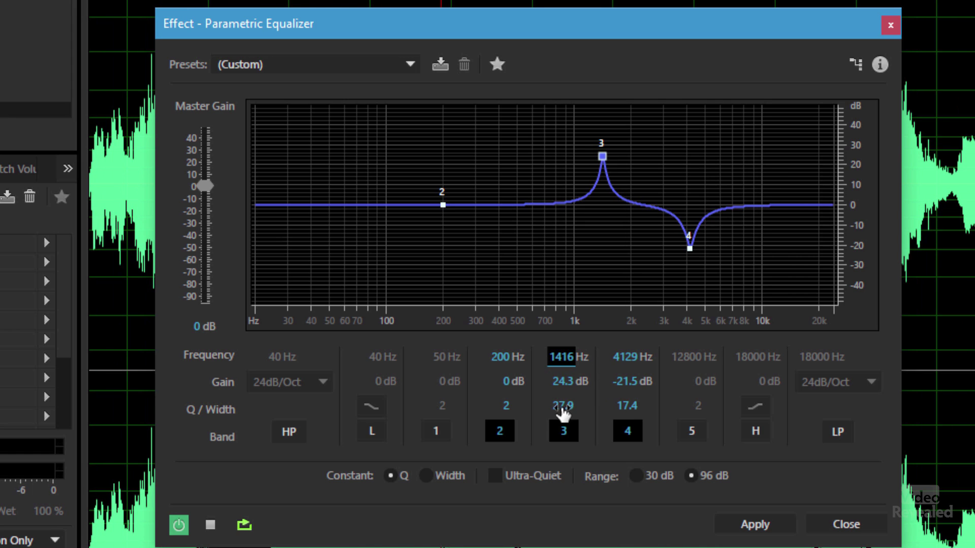
pyautogui.moveTo(561, 389); pyautogui.dragTo(137, 438)
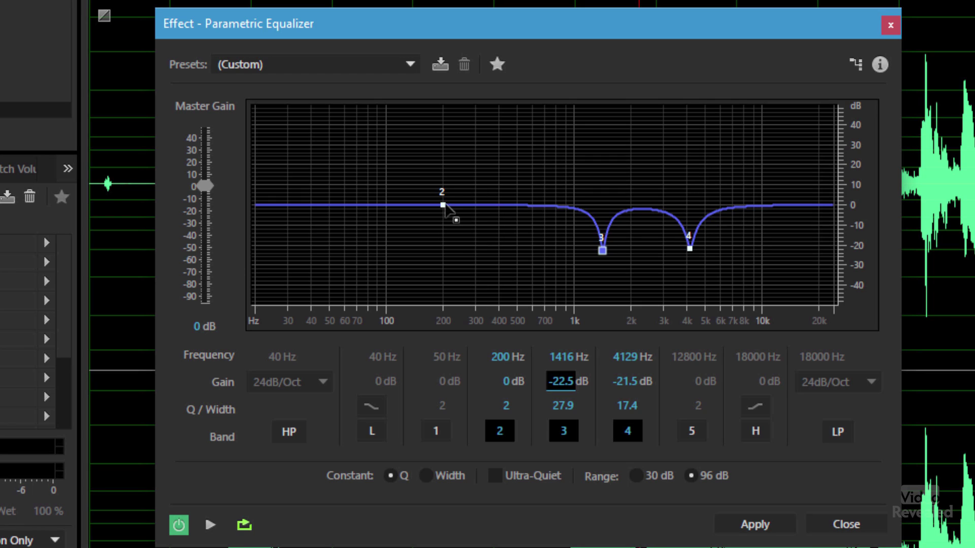
# - Using a boost of about 13.6 dB and a Q of 6.8, sweep band 2 to 514 Hz and cut its gain to about -15.6 dB
pyautogui.moveTo(444, 205); pyautogui.dragTo(504, 177)
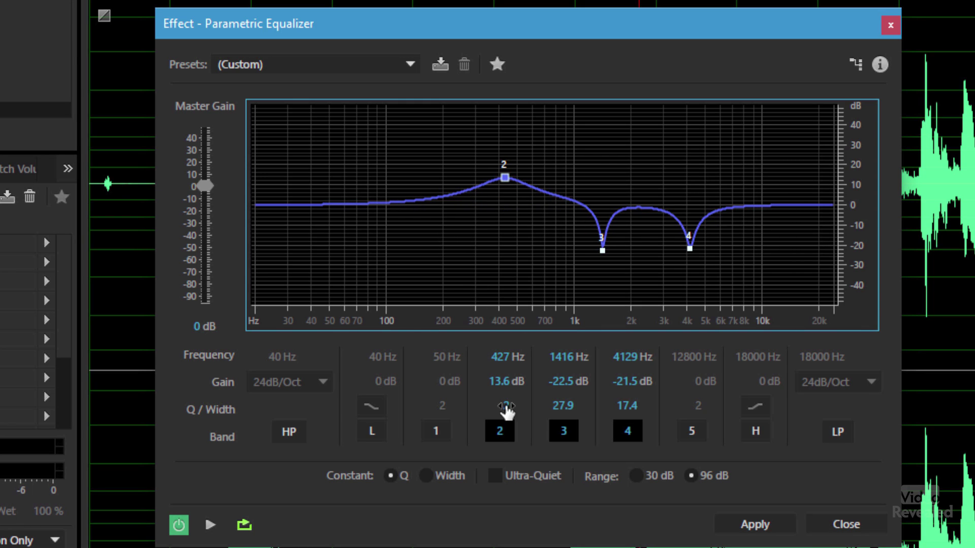
pyautogui.moveTo(506, 406); pyautogui.dragTo(547, 394)
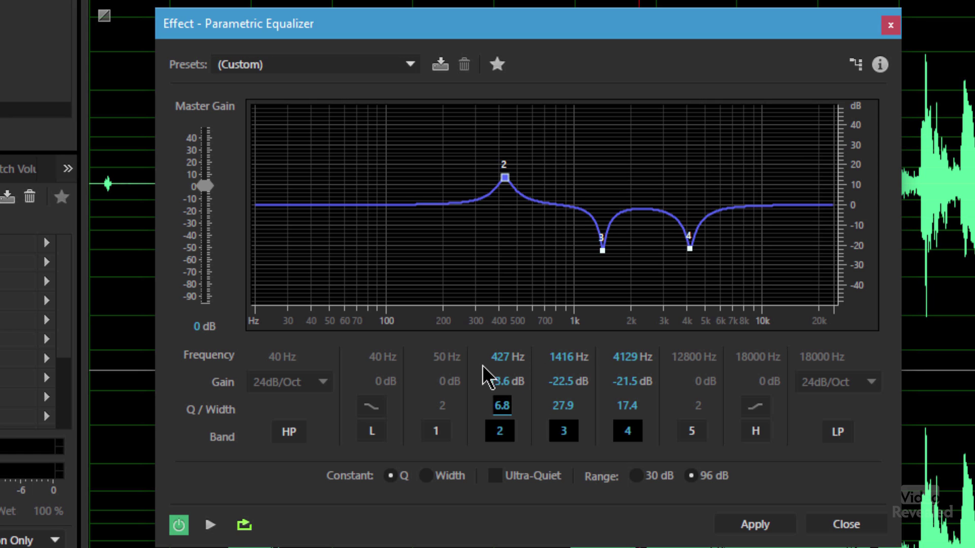
pyautogui.moveTo(505, 359); pyautogui.dragTo(518, 360)
pyautogui.click(508, 358)
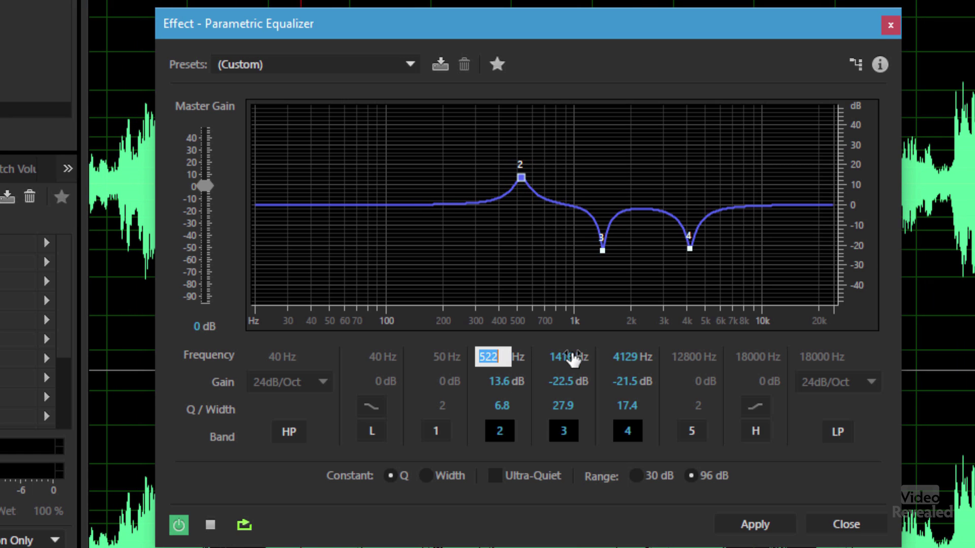
pyautogui.press('Return')
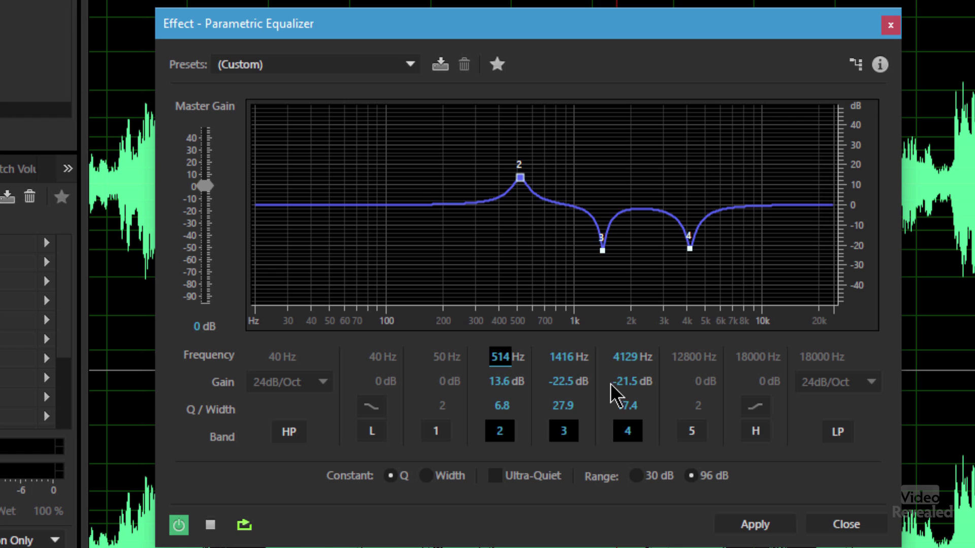
pyautogui.moveTo(498, 392); pyautogui.dragTo(249, 432)
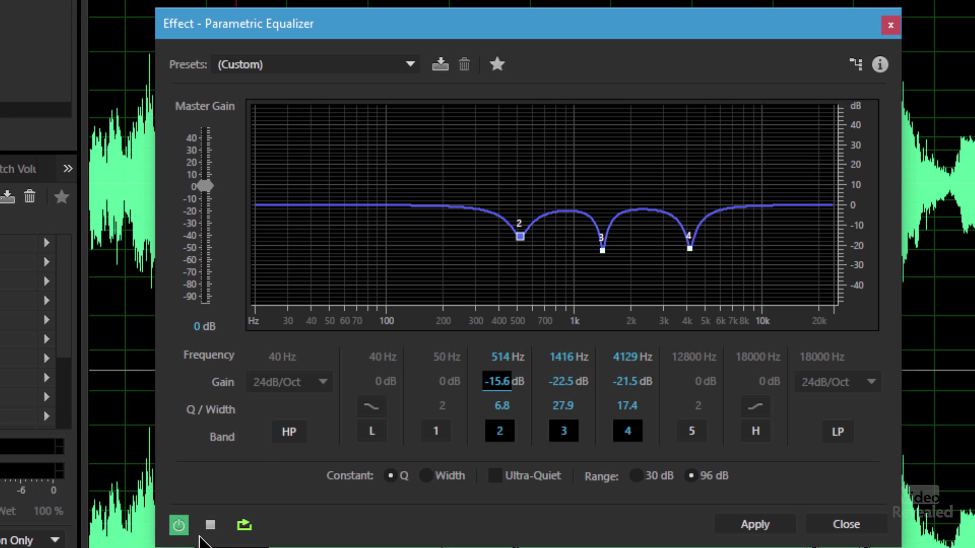
# - Compare the preview with the equalizer bypassed and switched back on, and apply the Parametric Equalizer to the audio
pyautogui.click(175, 530)
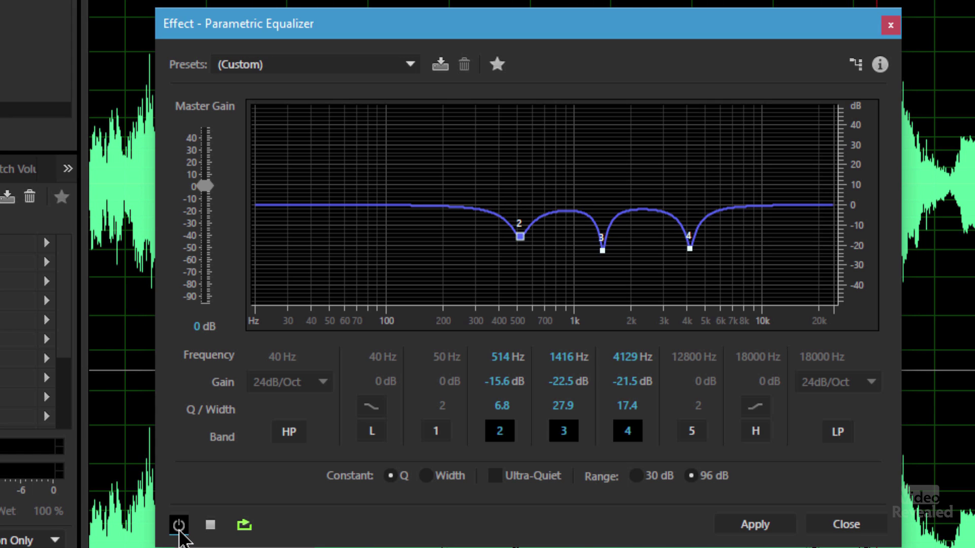
pyautogui.click(179, 531)
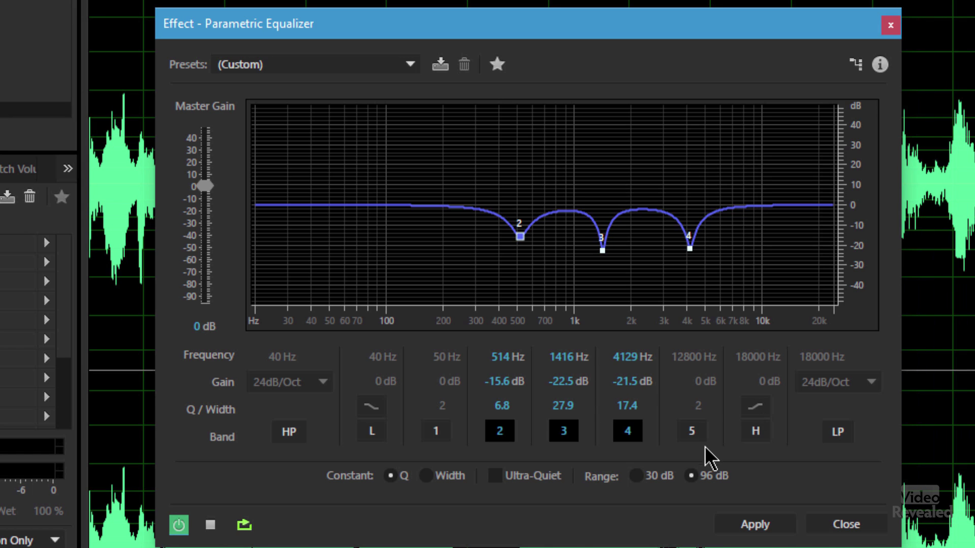
pyautogui.click(748, 528)
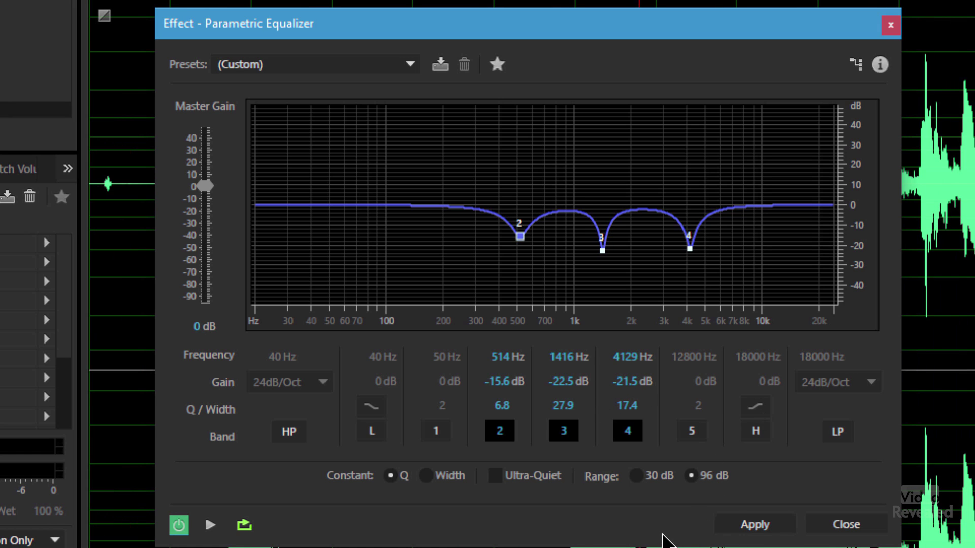
pyautogui.click(755, 525)
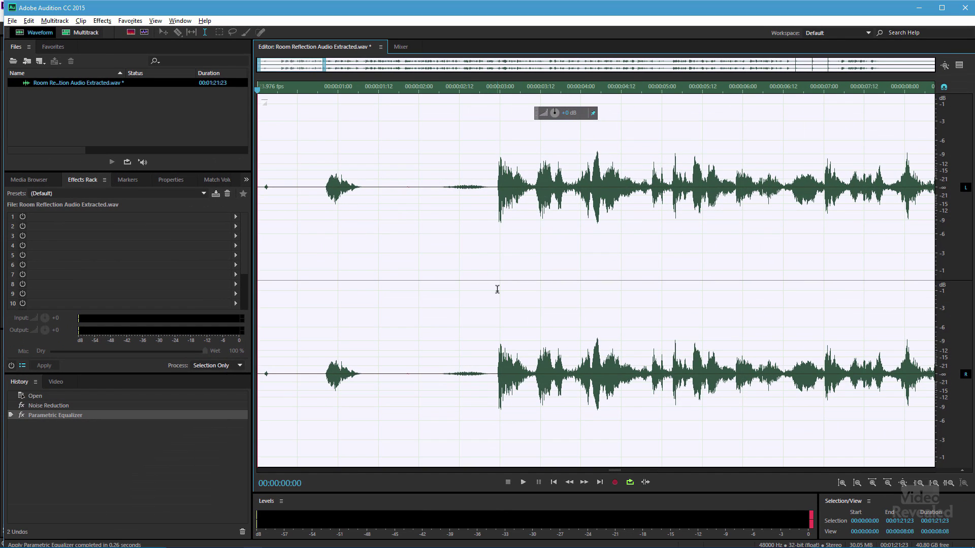
# - Play the processed audio from the 3-second mark to check it, and save Room Reflection Audio Extracted.wav
pyautogui.click(500, 294)
pyautogui.press('space')
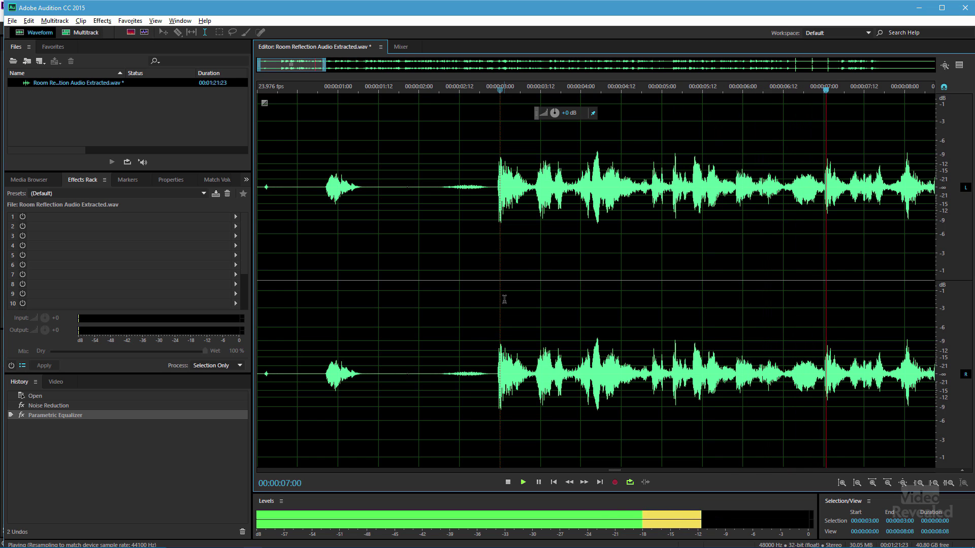
pyautogui.press('space')
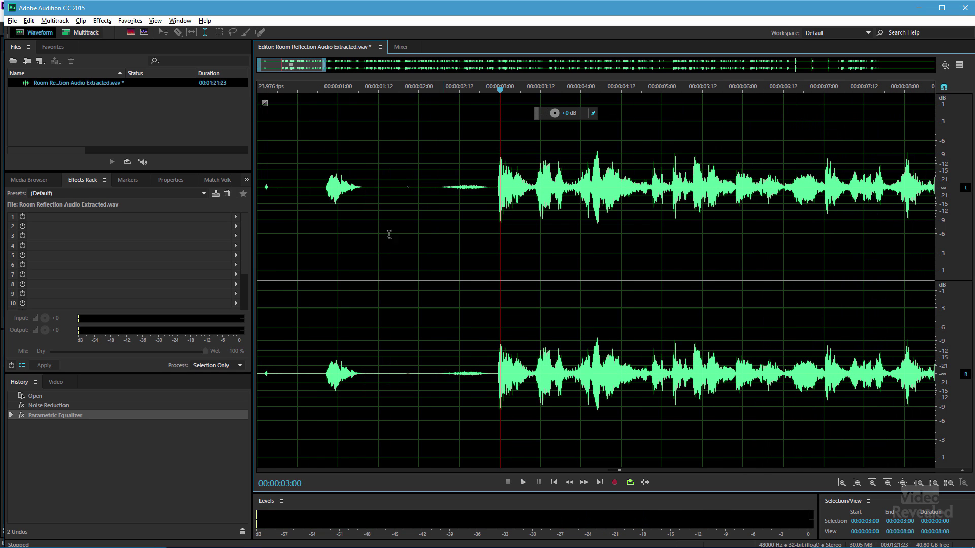
pyautogui.click(13, 21)
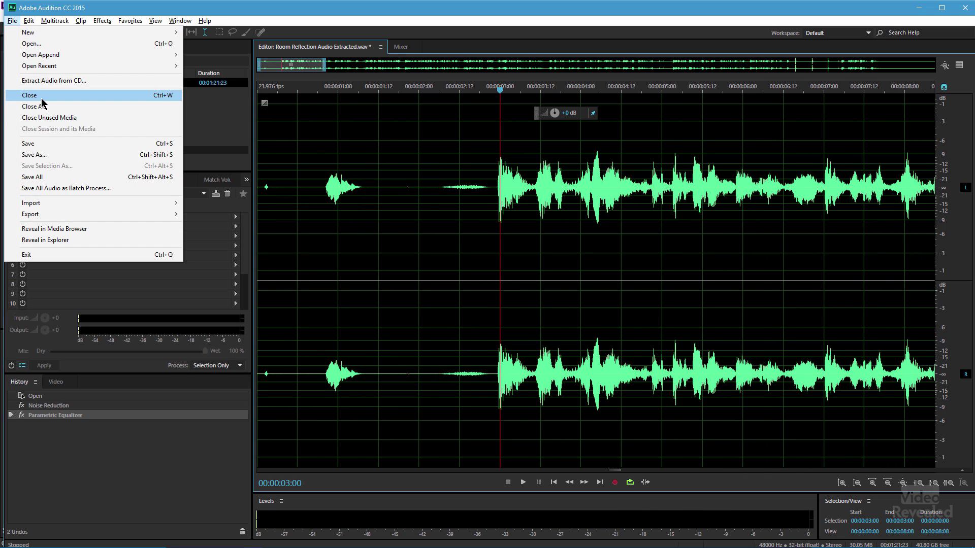
pyautogui.click(28, 144)
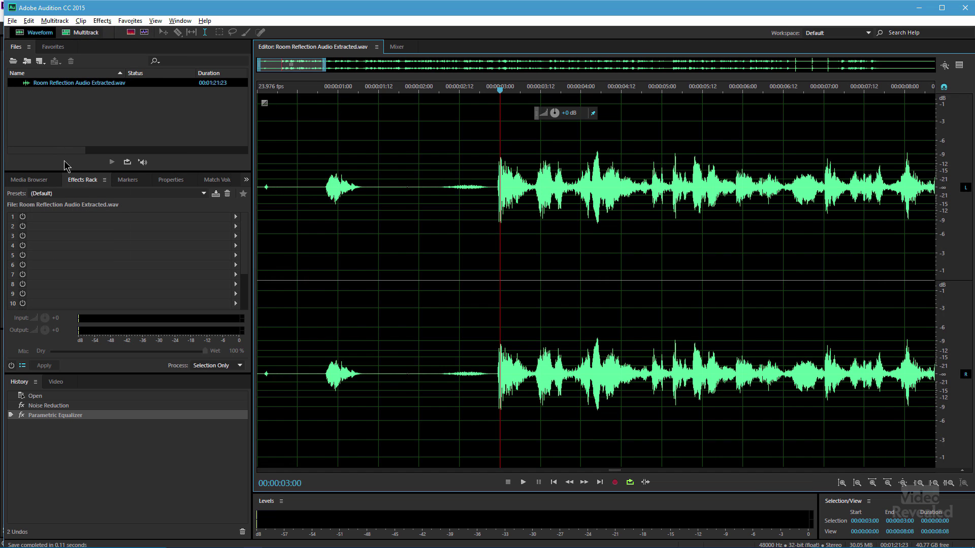
# - Switch to Premiere Pro and play the processed Room Reflection Audio Extracted.wav and the original Room Reflection.MOV to compare their sound
pyautogui.hotkey('alt', 'Tab')
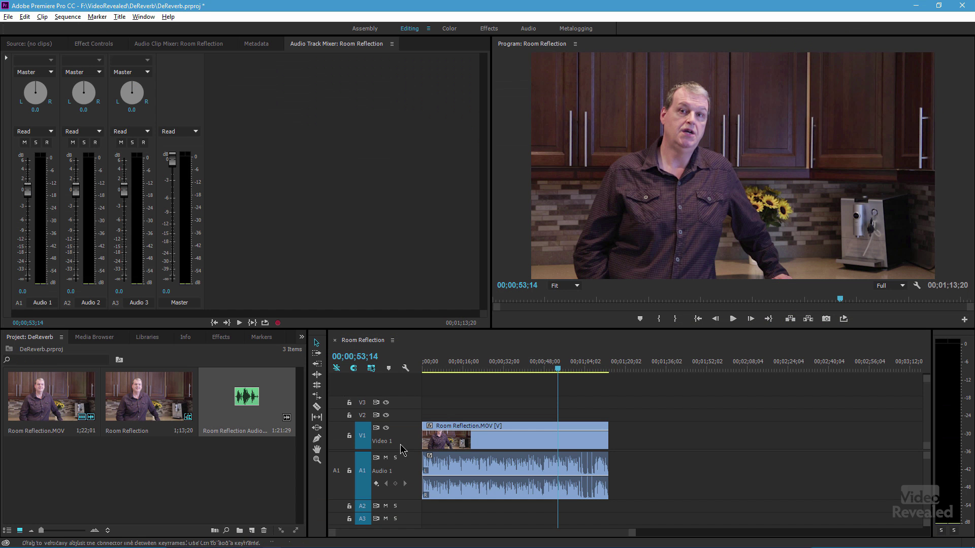
pyautogui.click(249, 416)
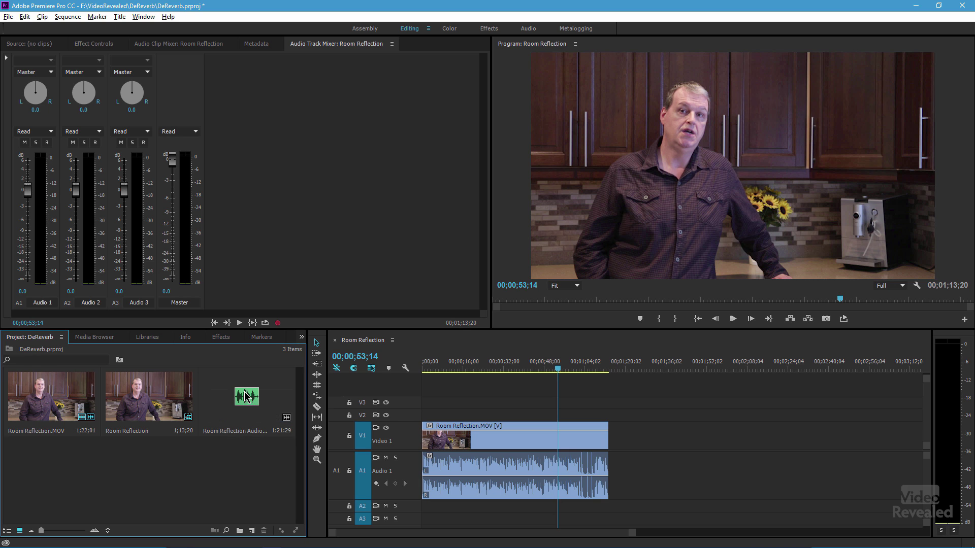
pyautogui.doubleClick(246, 395)
pyautogui.press('space')
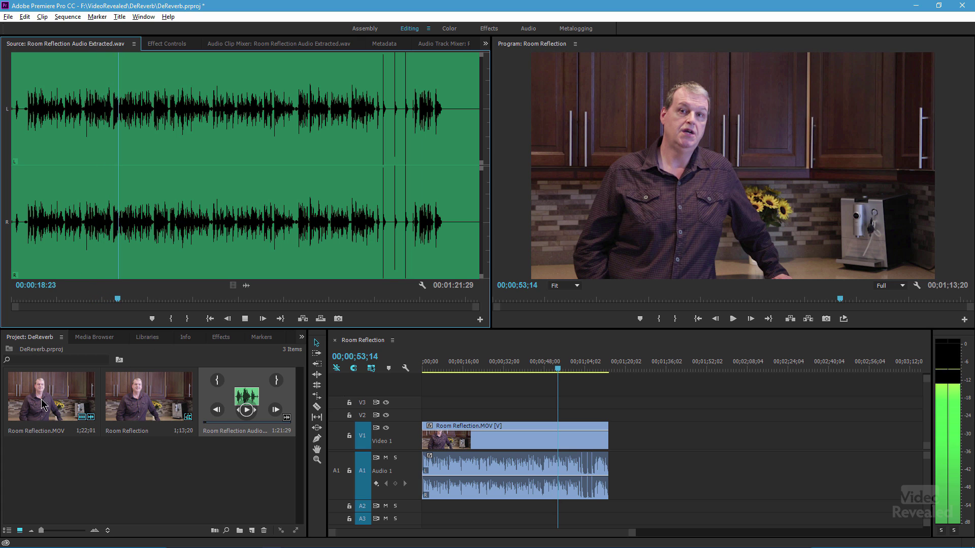
pyautogui.click(61, 391)
pyautogui.doubleClick(61, 391)
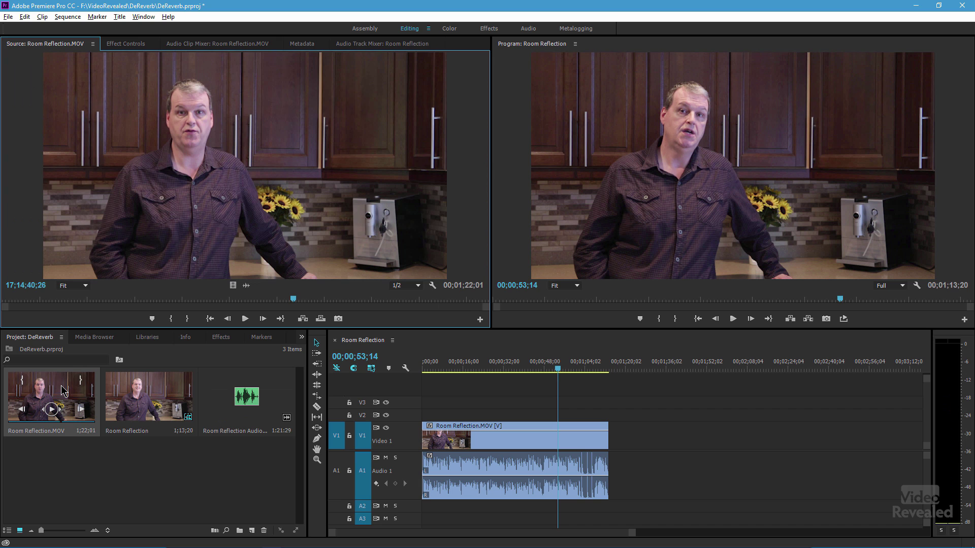
pyautogui.press('space')
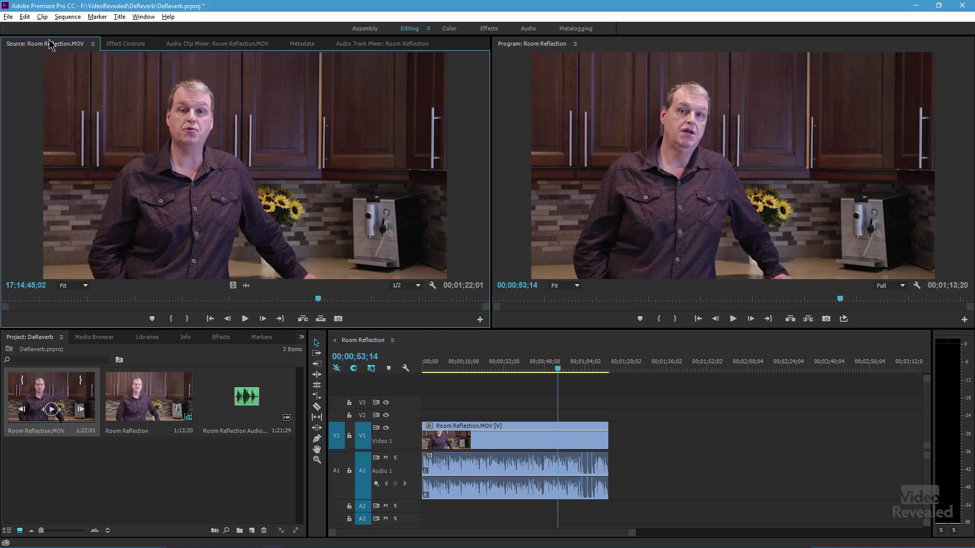
# - Check the installed VST plug-ins and their folders in the Audio Plug-In Manager of the audio preferences
pyautogui.click(25, 17)
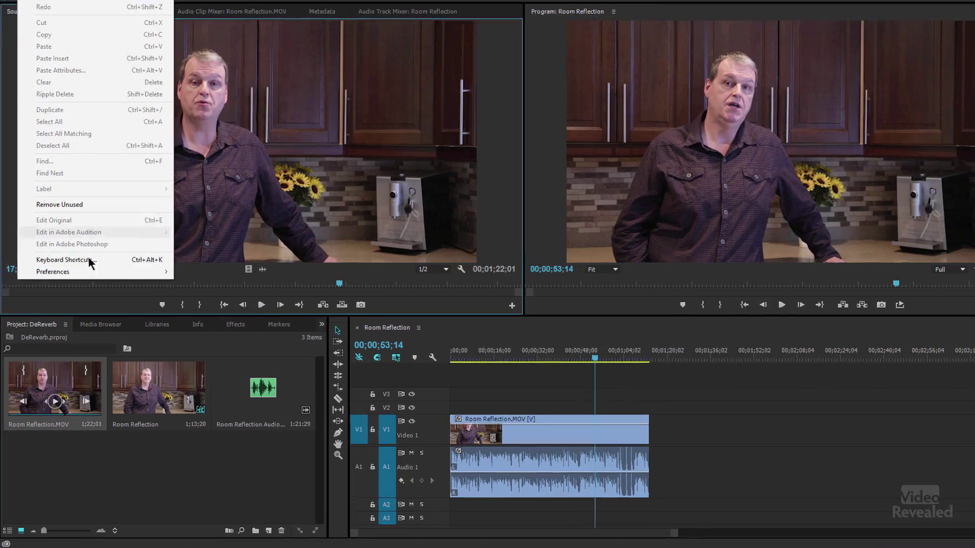
pyautogui.moveTo(48, 287)
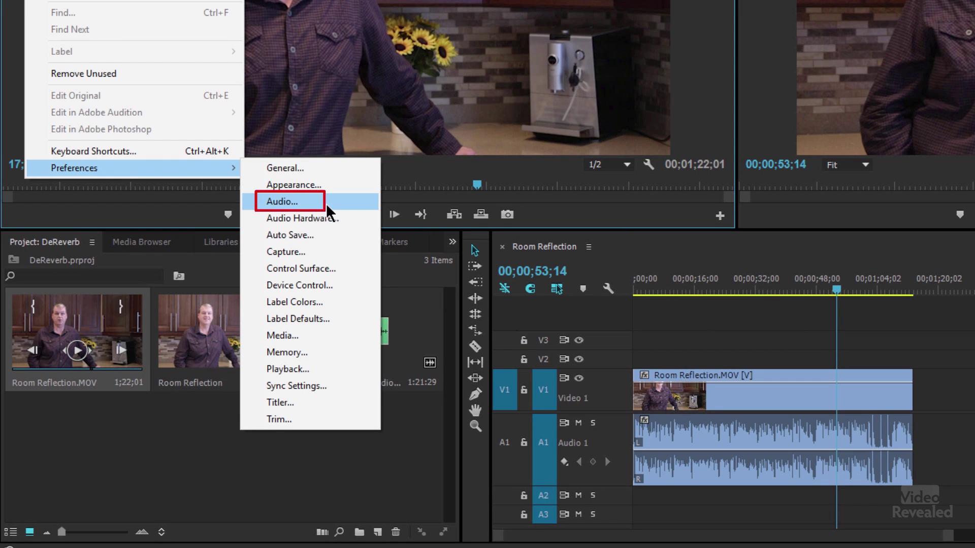
pyautogui.click(327, 203)
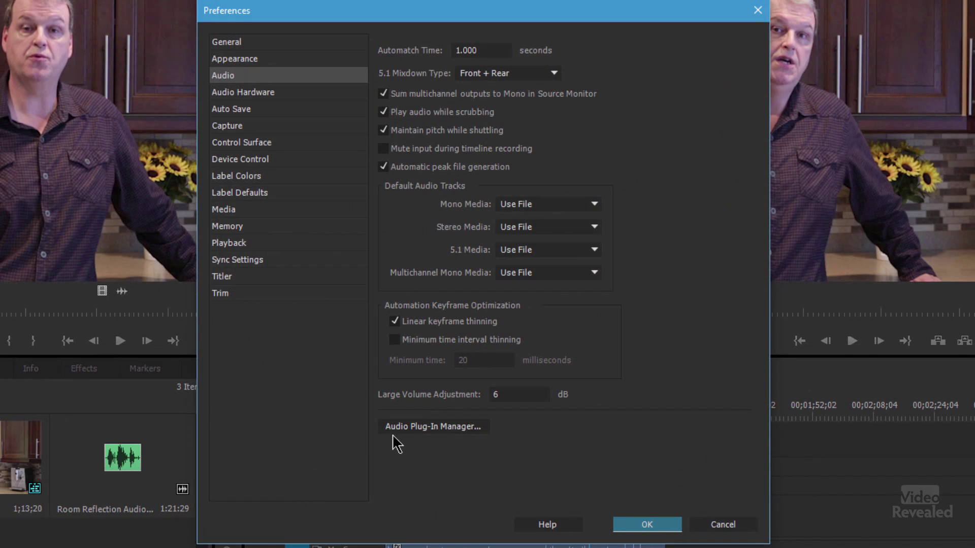
pyautogui.click(456, 428)
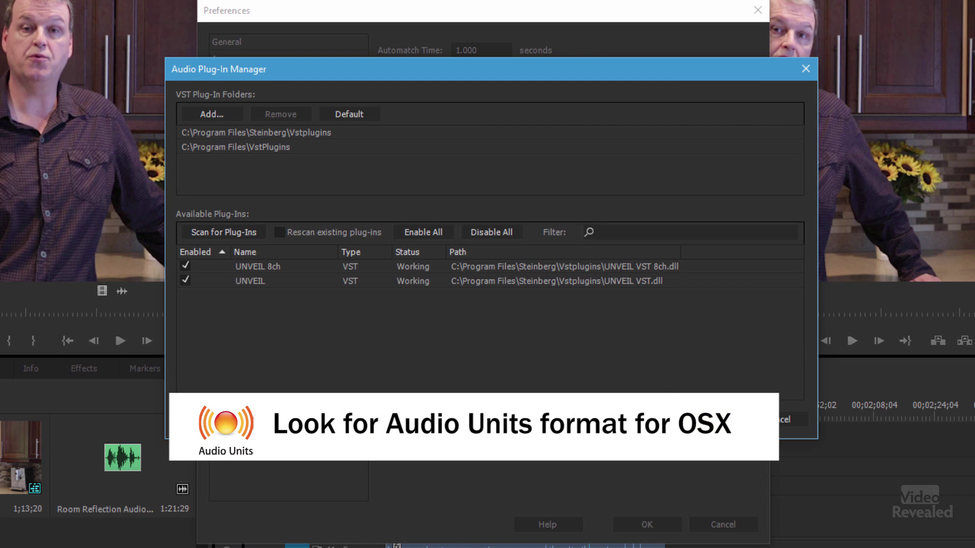
pyautogui.click(721, 419)
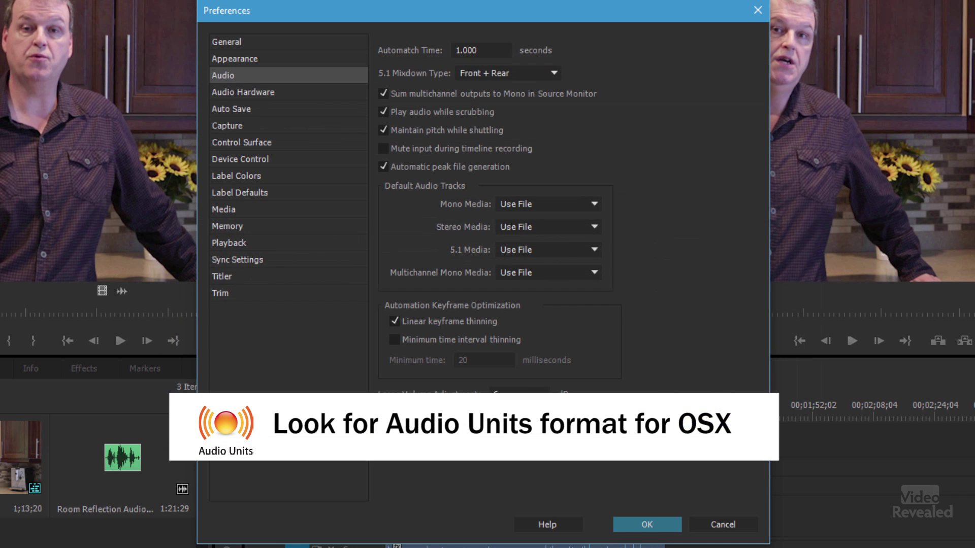
pyautogui.click(662, 526)
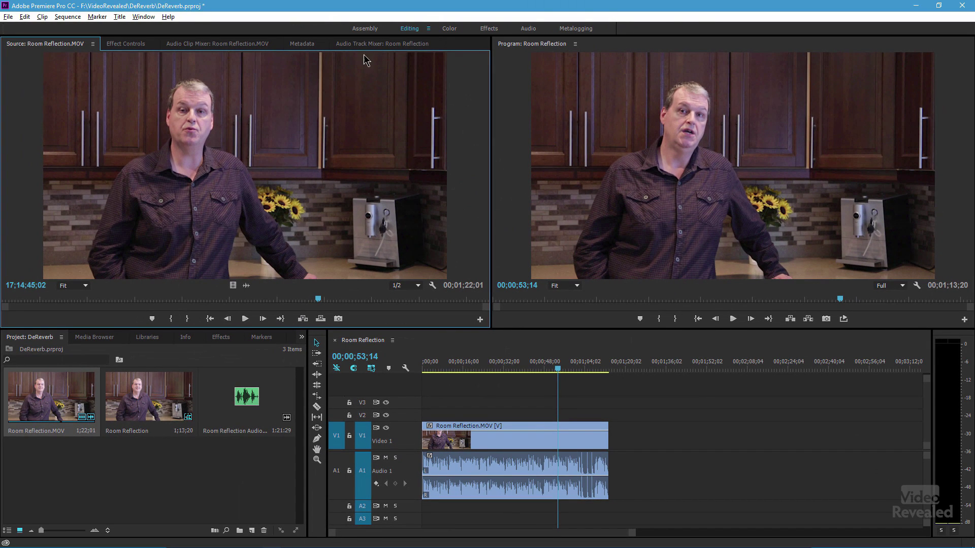
# - Show the effects and sends in the Audio Track Mixer and add Zynaptiq's UNVEIL VST to Audio 1's first effect slot
pyautogui.click(372, 44)
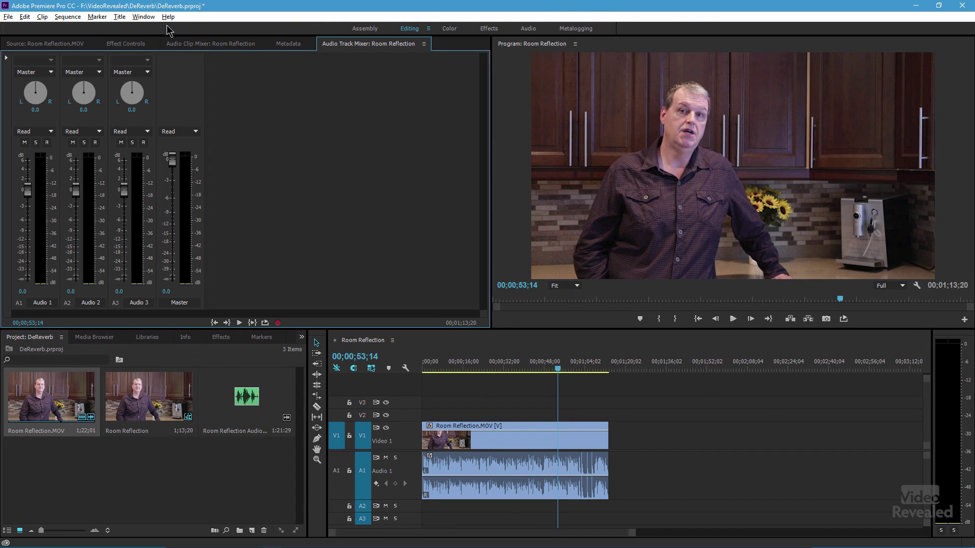
pyautogui.click(147, 17)
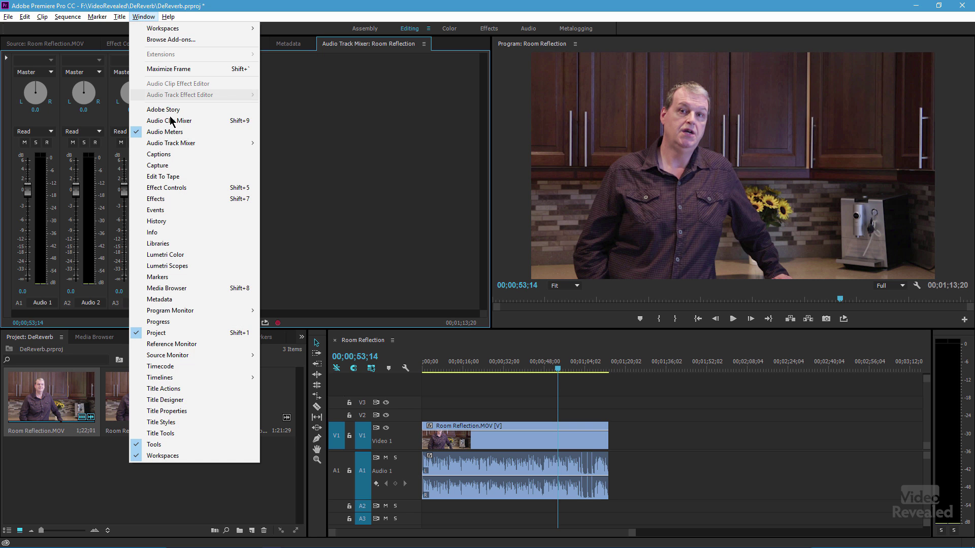
pyautogui.moveTo(174, 147)
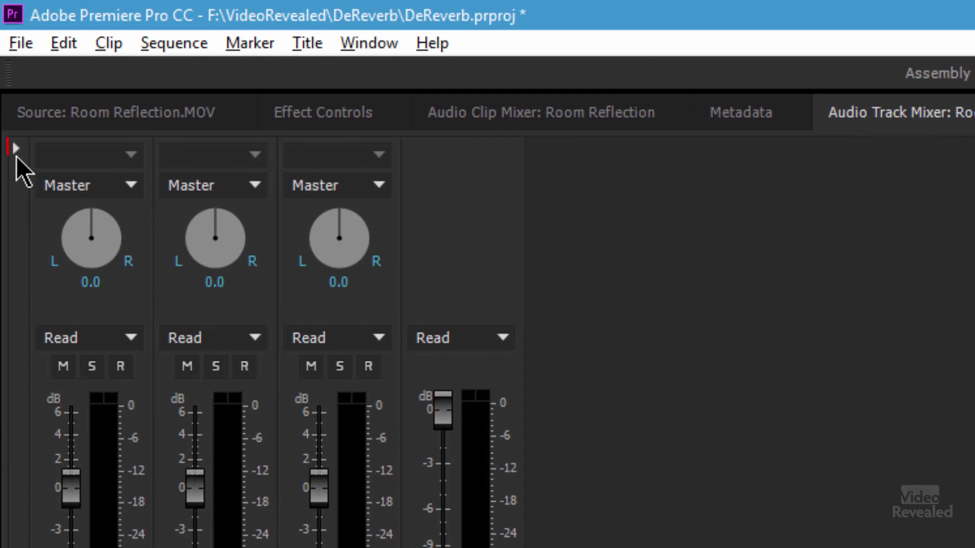
pyautogui.click(15, 147)
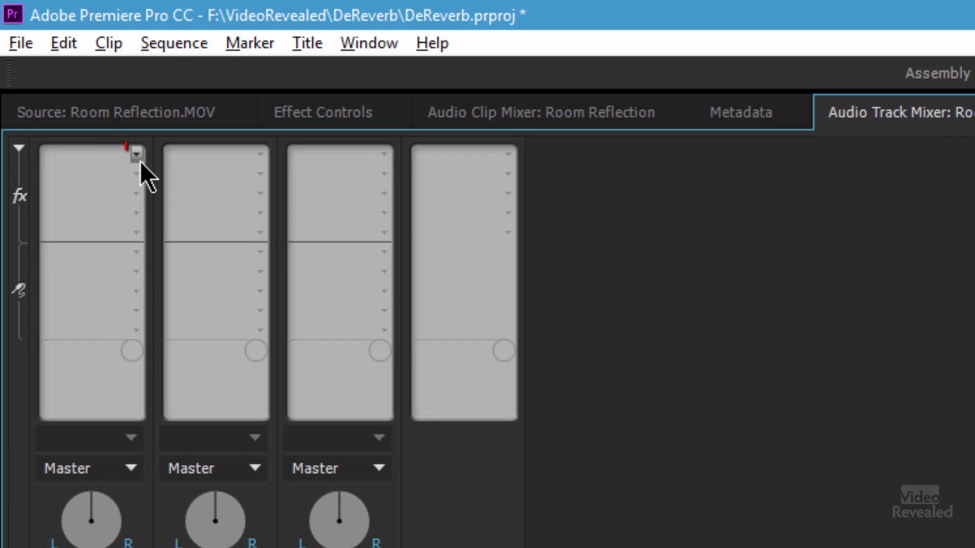
pyautogui.click(135, 153)
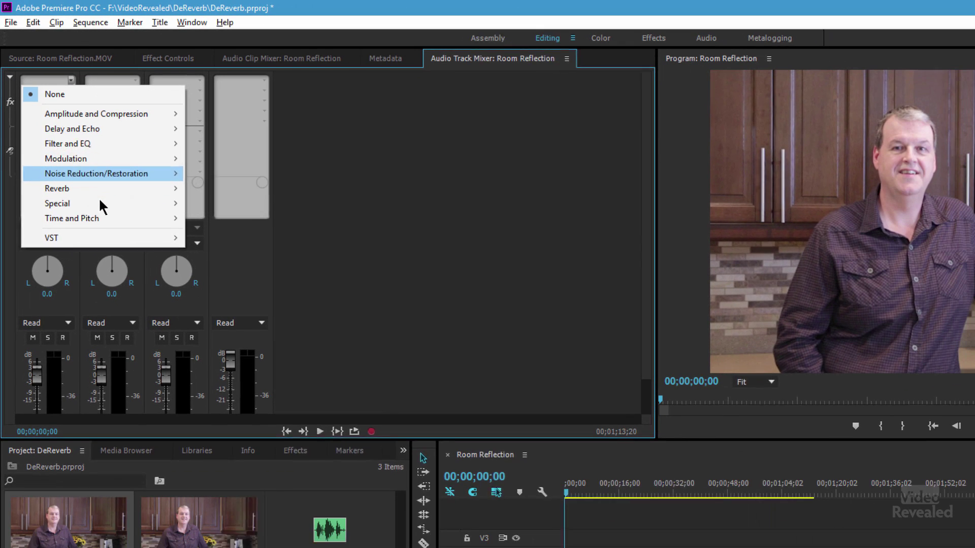
pyautogui.moveTo(199, 456)
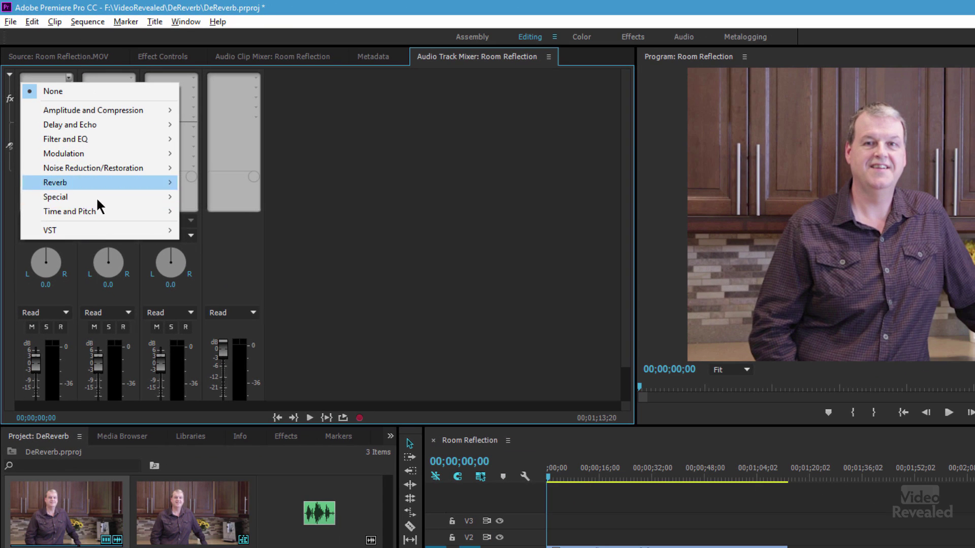
pyautogui.moveTo(210, 234)
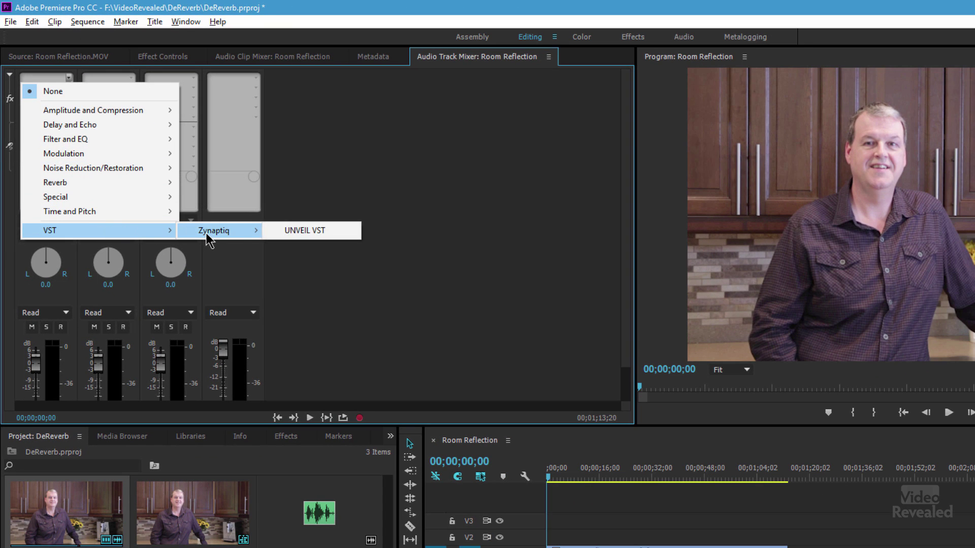
pyautogui.click(301, 233)
# - Open the UNVEIL VST editor and, during sequence playback, raise Focus to about its maximum and slightly lower t/f Localize
pyautogui.doubleClick(44, 77)
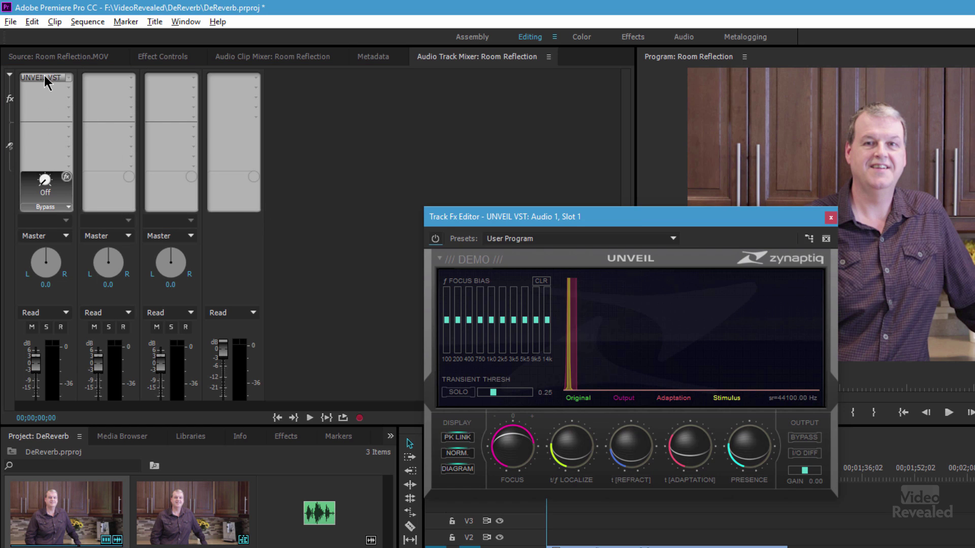
pyautogui.moveTo(576, 214); pyautogui.dragTo(538, 120)
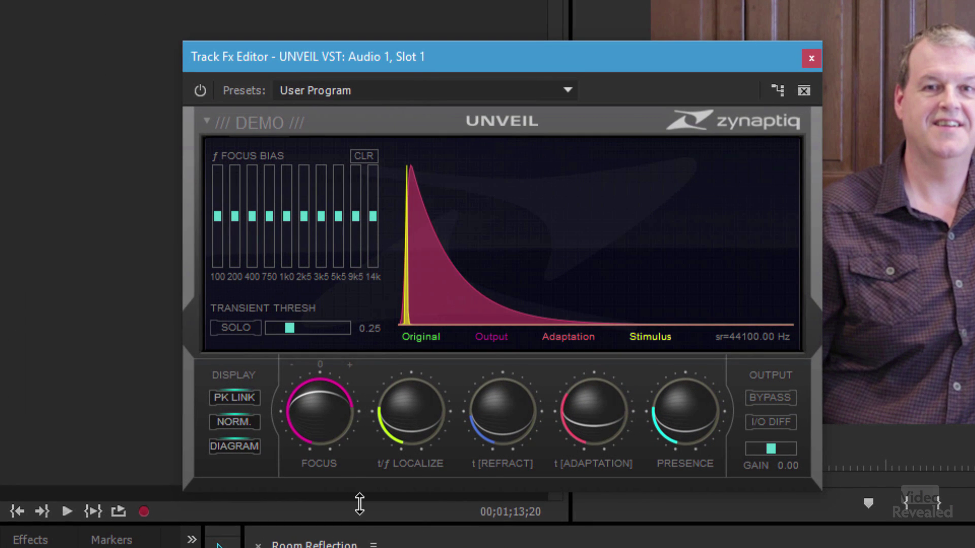
pyautogui.moveTo(409, 435)
pyautogui.mouseDown()
pyautogui.moveTo(418, 400)
pyautogui.moveTo(409, 435)
pyautogui.mouseUp()
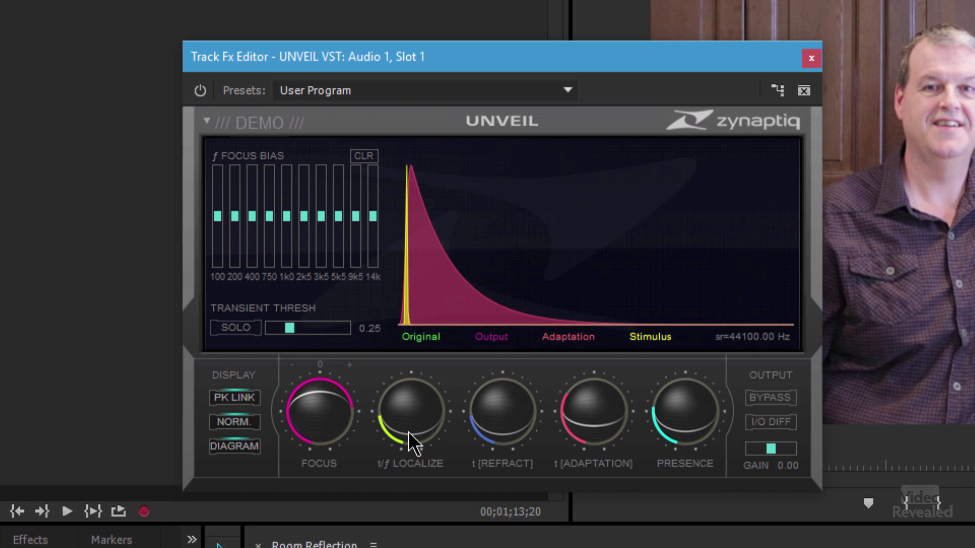
pyautogui.press('space')
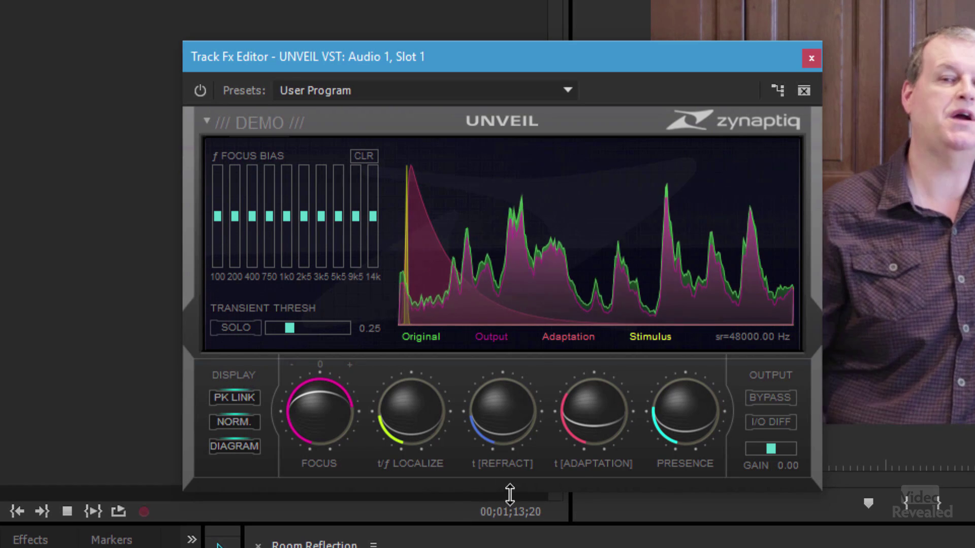
pyautogui.click(772, 402)
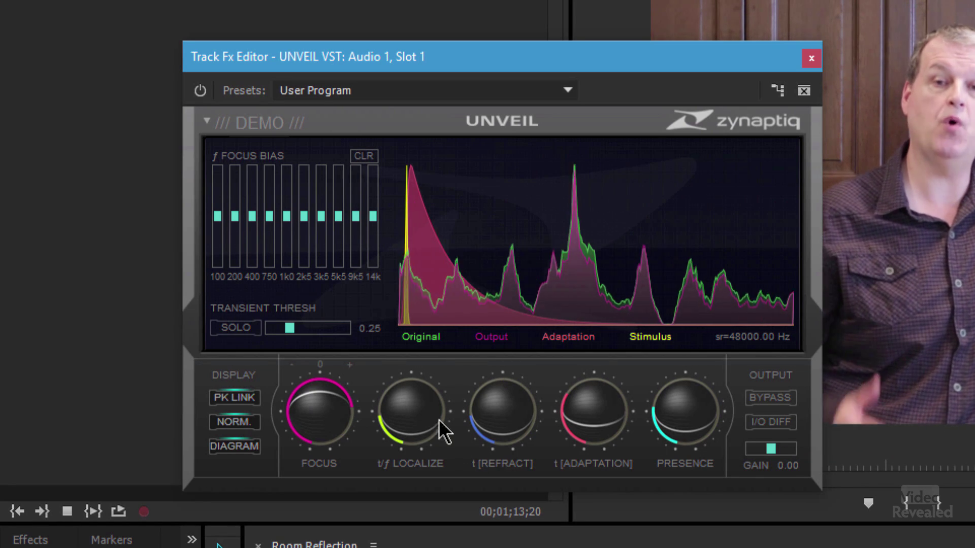
pyautogui.moveTo(403, 446)
pyautogui.mouseDown()
pyautogui.moveTo(406, 457)
pyautogui.moveTo(406, 446)
pyautogui.mouseUp()
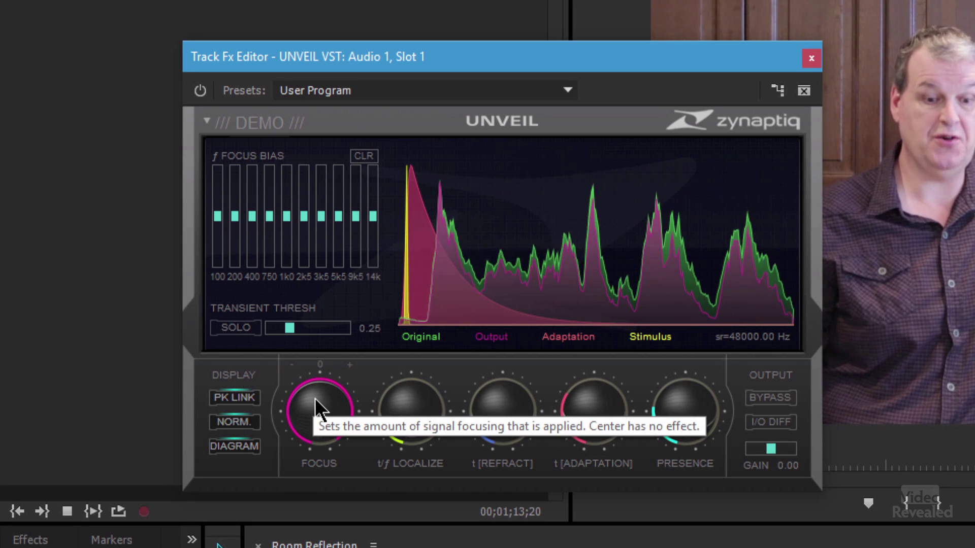
# - Compare the playing audio with UNVEIL bypassed and active, and stop playback
pyautogui.click(777, 406)
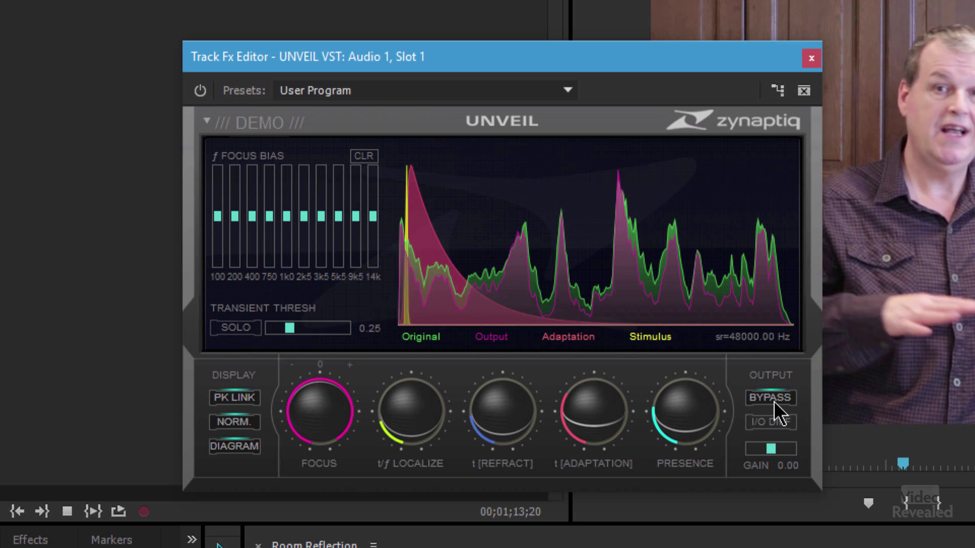
pyautogui.click(776, 406)
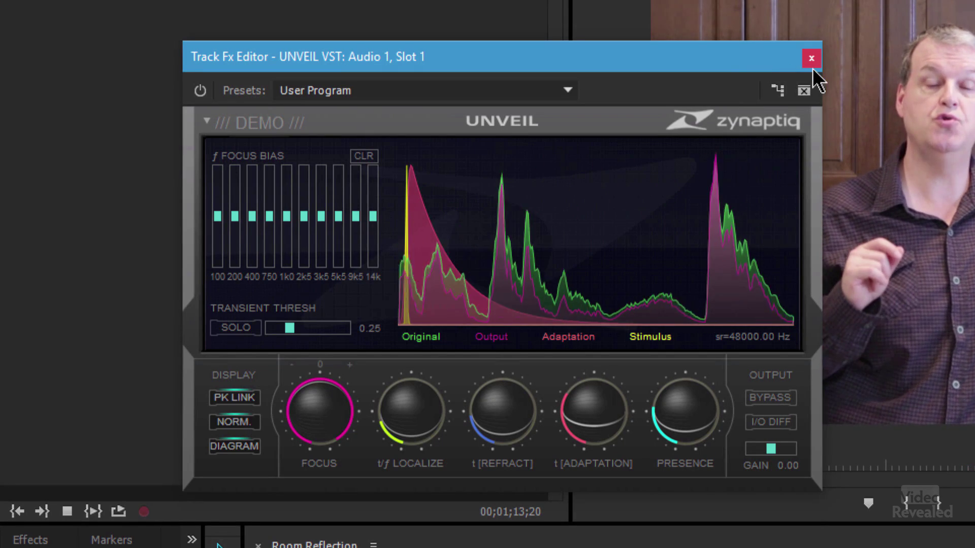
pyautogui.press('space')
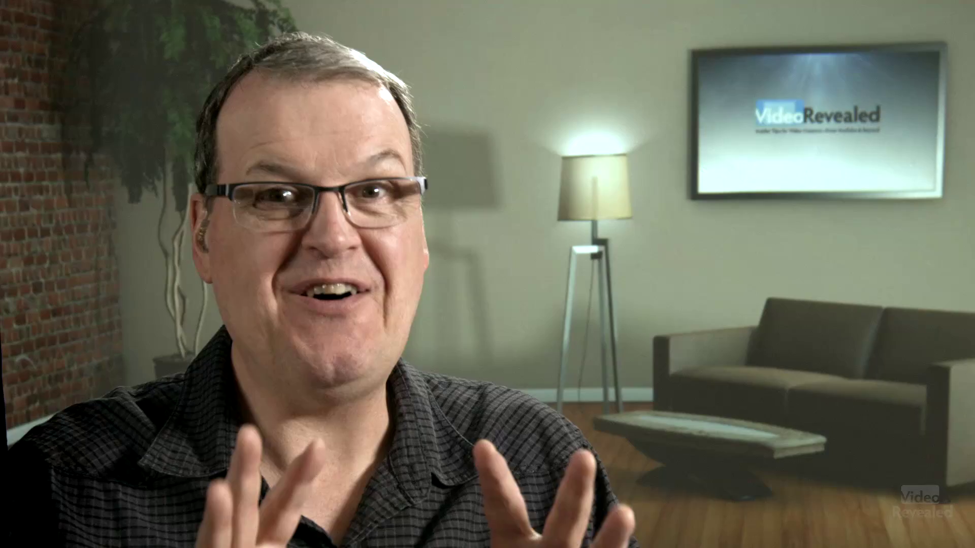